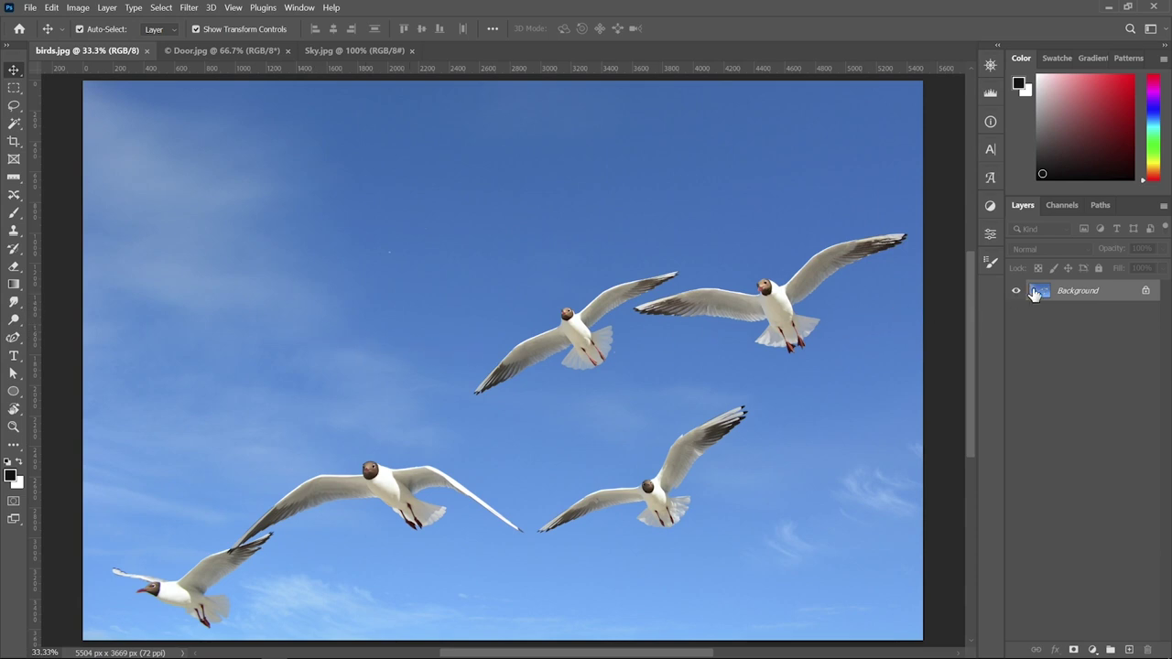
Step: Unlock the Background into Layer 0 and select the Content-Aware Move Tool
click(1146, 292)
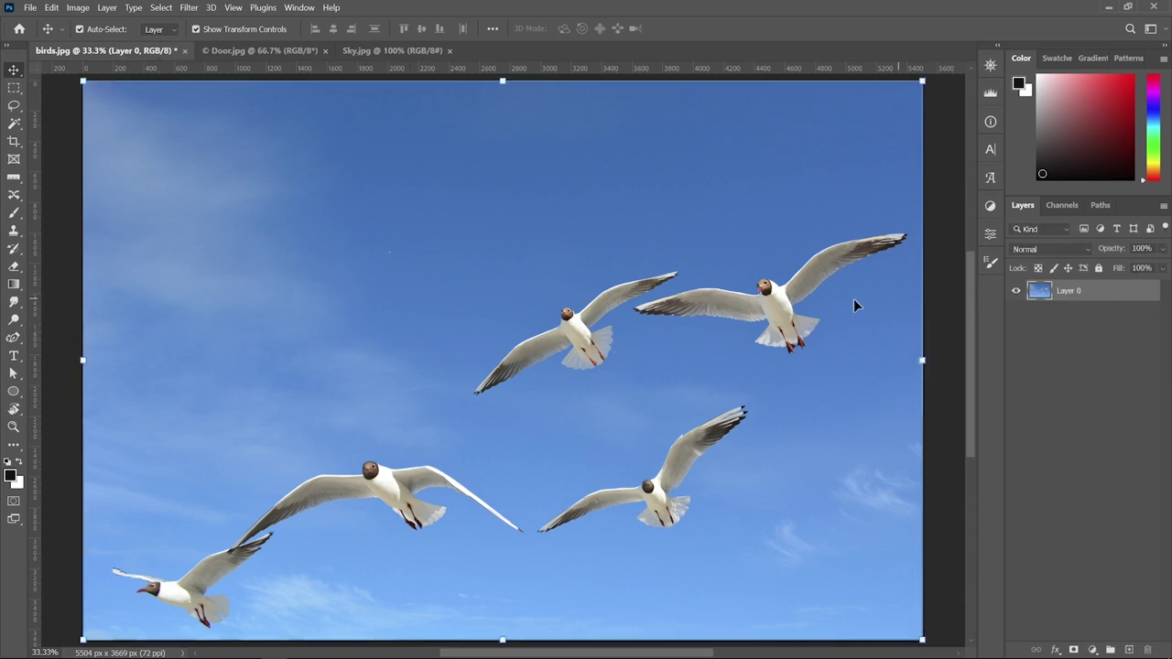
click(16, 196)
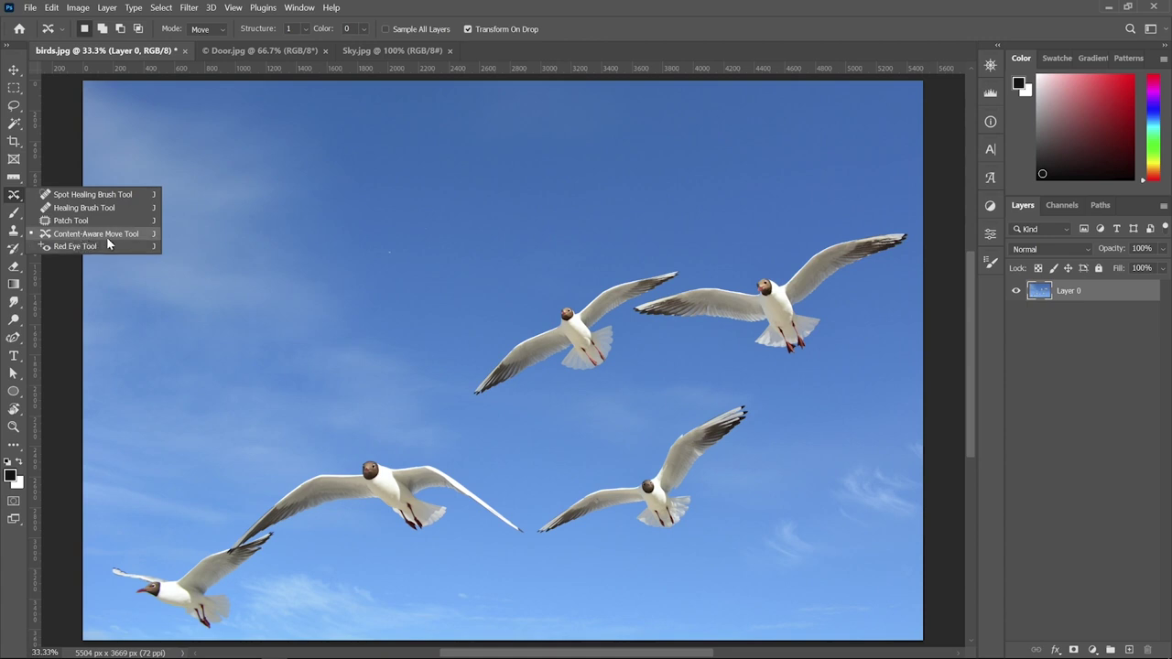
click(106, 235)
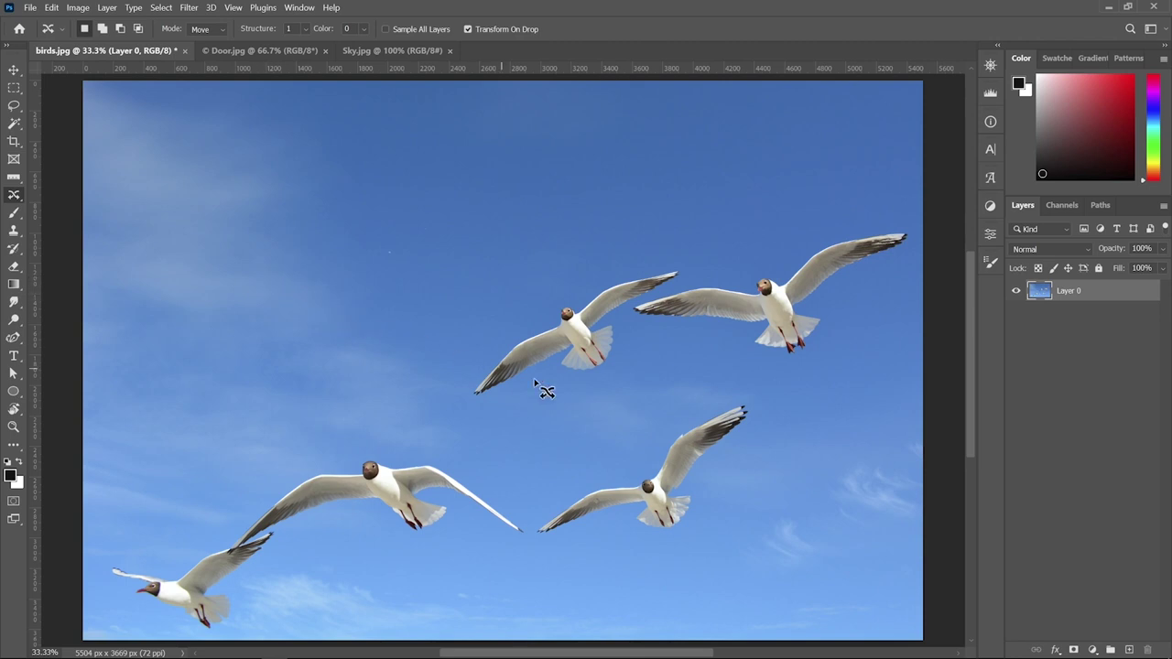
Step: Lasso the lower-right gull, drag it up-left, shrink and nudge it, then commit
mouse_move(749, 397)
mouse_down()
mouse_move(566, 486)
mouse_move(529, 533)
mouse_move(553, 550)
mouse_move(702, 525)
mouse_move(760, 430)
mouse_move(757, 399)
mouse_up()
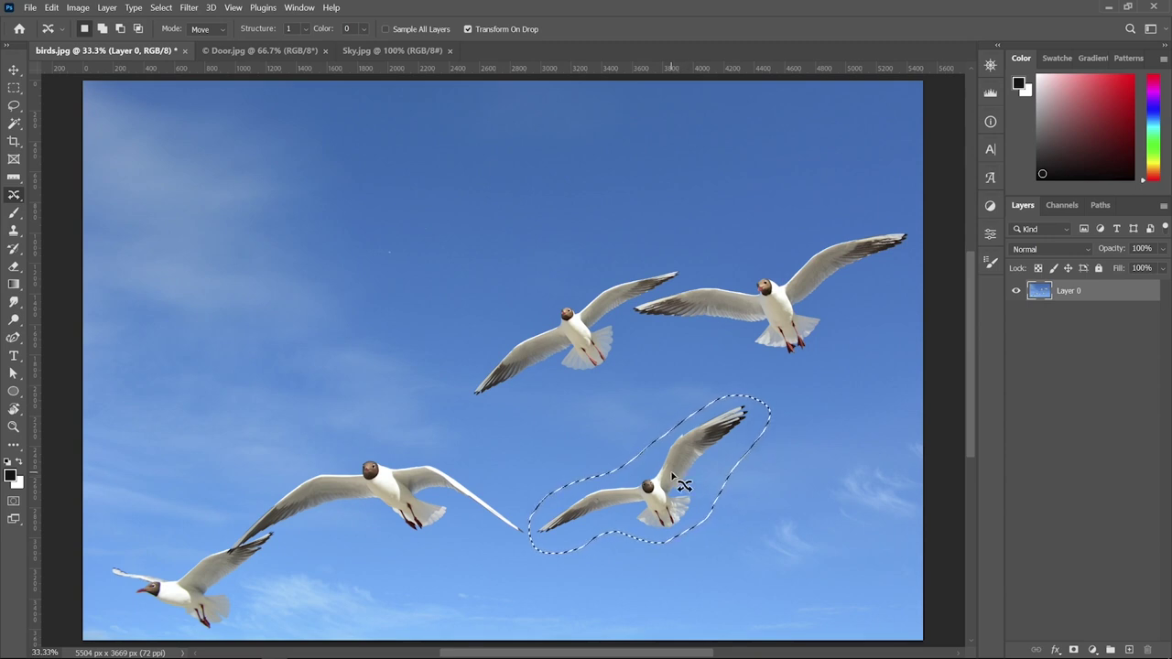
drag(657, 479, 383, 339)
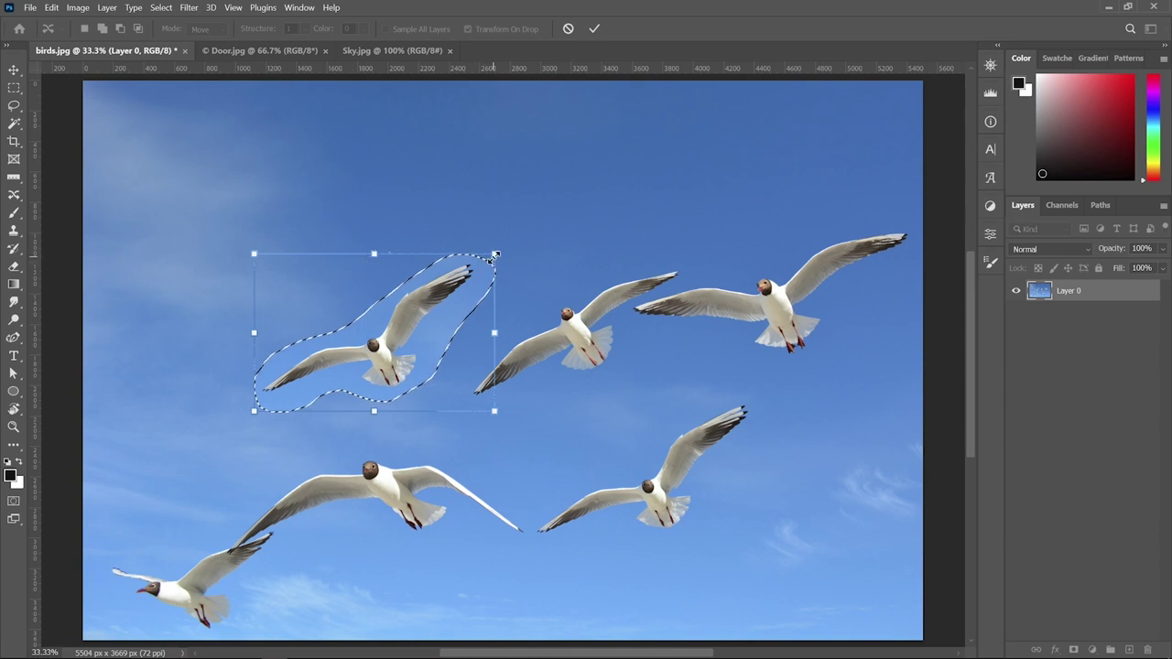
mouse_move(495, 253)
mouse_down()
mouse_move(453, 281)
mouse_move(485, 306)
mouse_up()
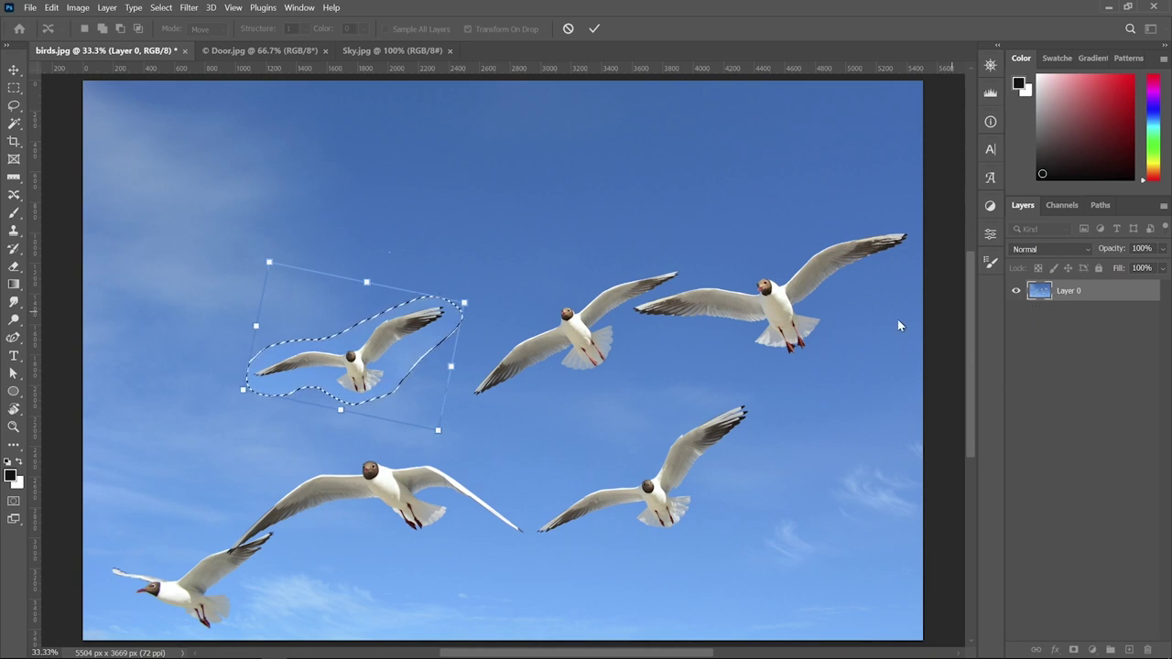
mouse_move(365, 356)
mouse_down()
mouse_move(392, 347)
mouse_move(371, 361)
mouse_up()
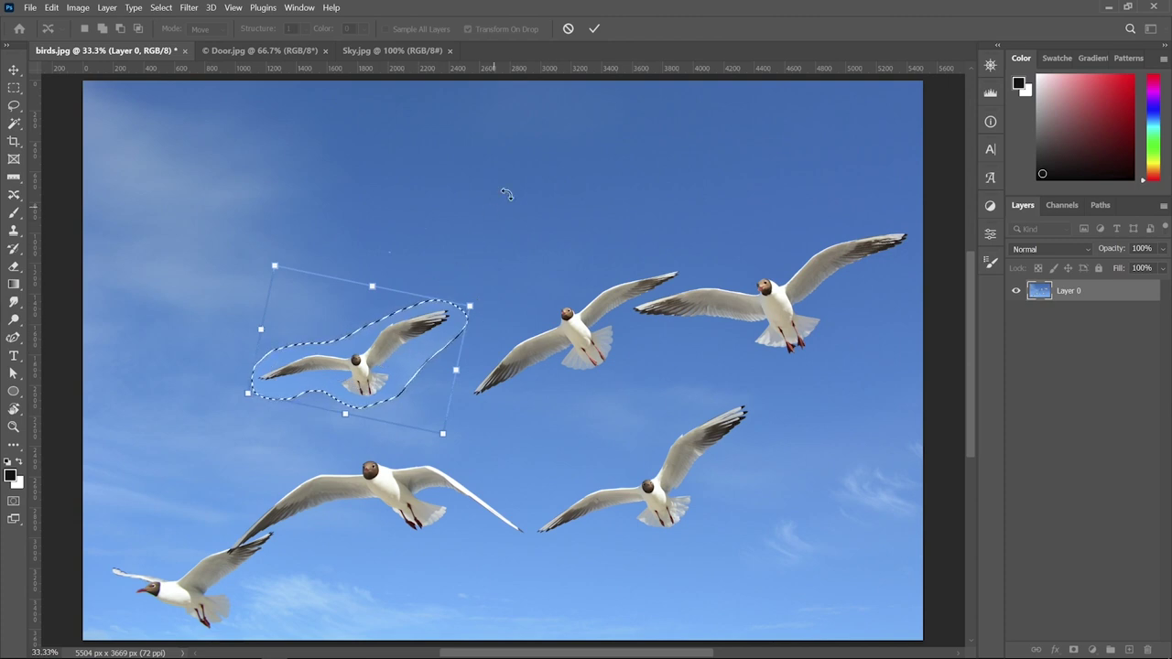
click(594, 28)
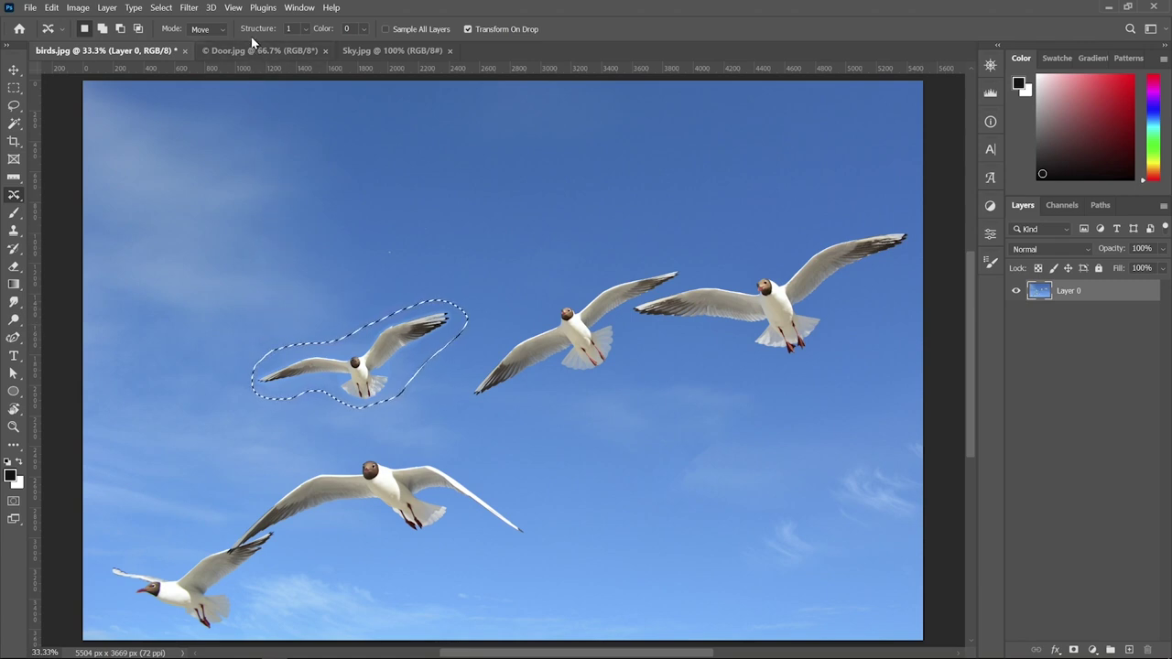
Step: Set Structure to 3 and Color to 5 for the moved gull, then deselect
click(304, 29)
drag(308, 45, 320, 48)
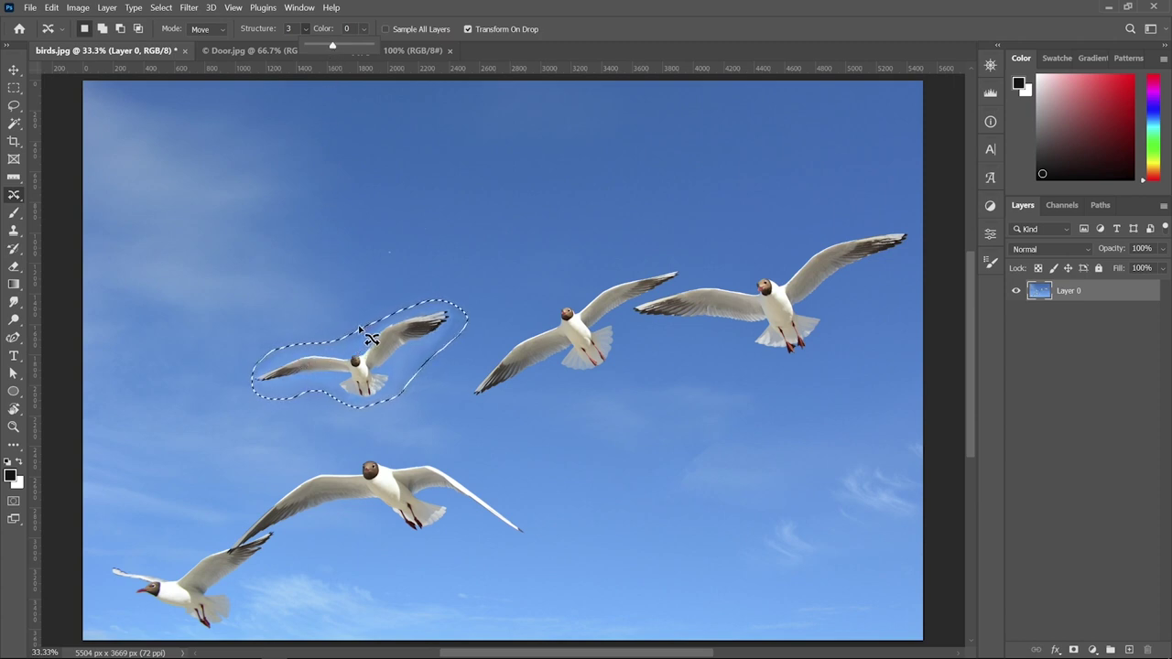
drag(331, 48, 349, 53)
drag(353, 48, 369, 53)
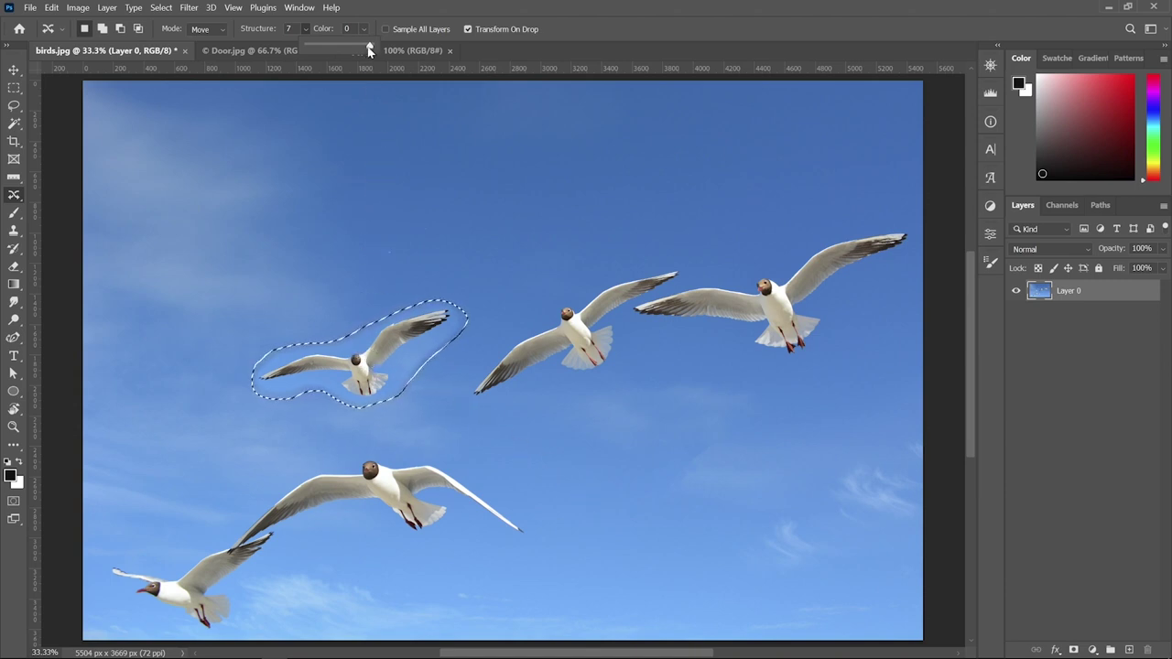
drag(369, 50, 344, 49)
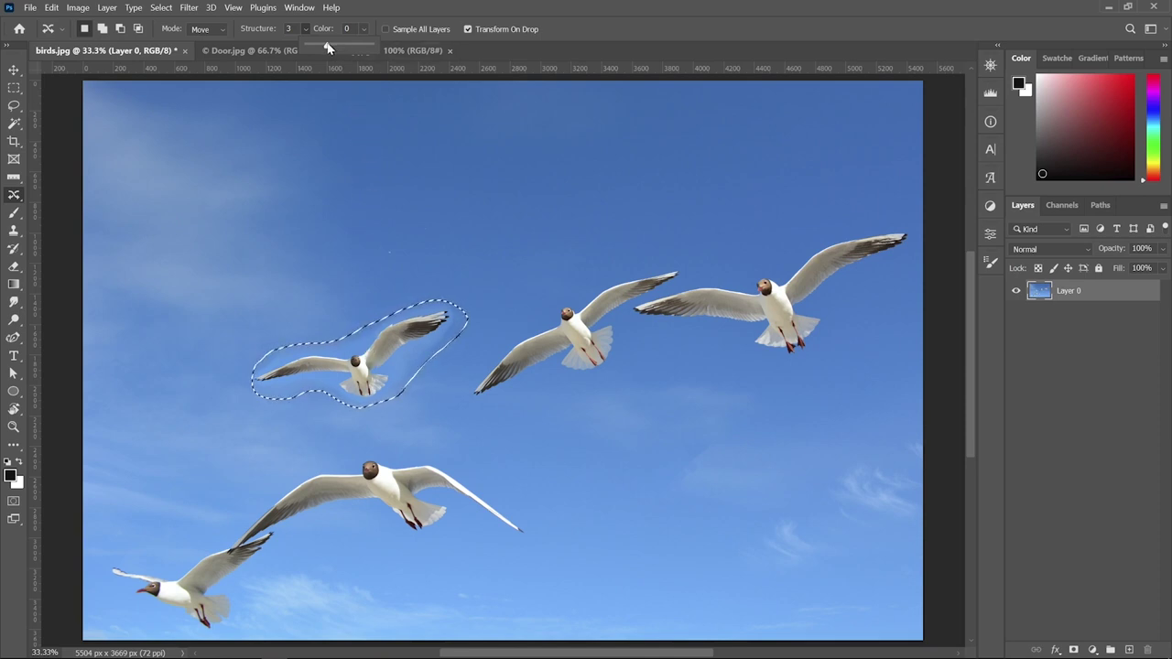
drag(329, 48, 317, 51)
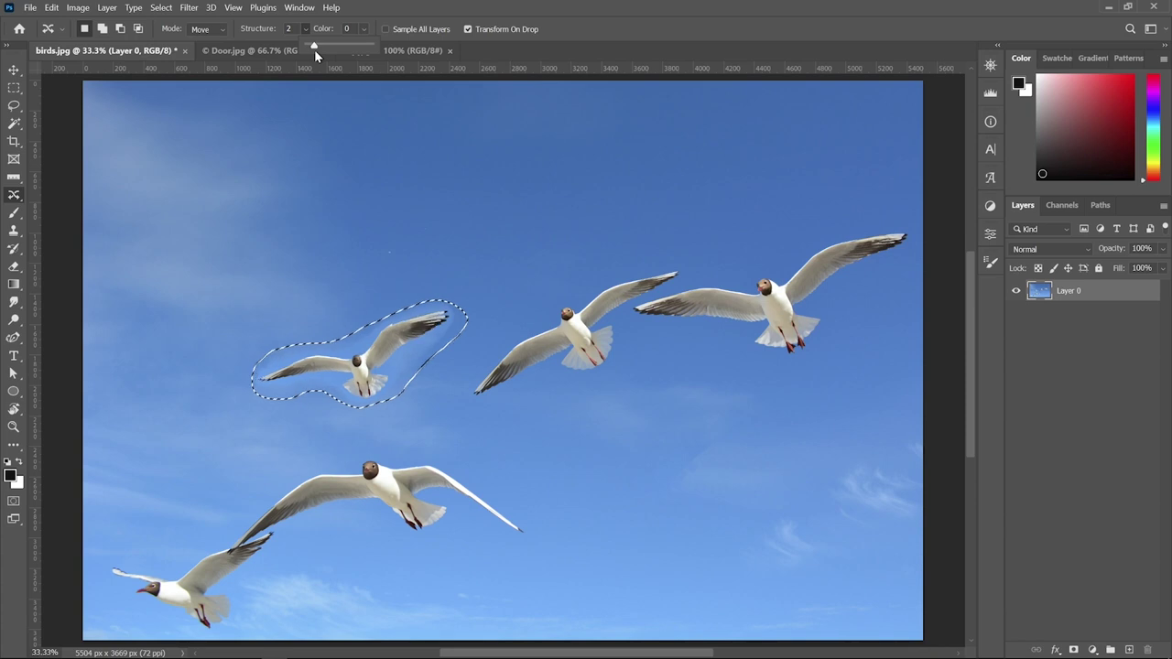
click(368, 32)
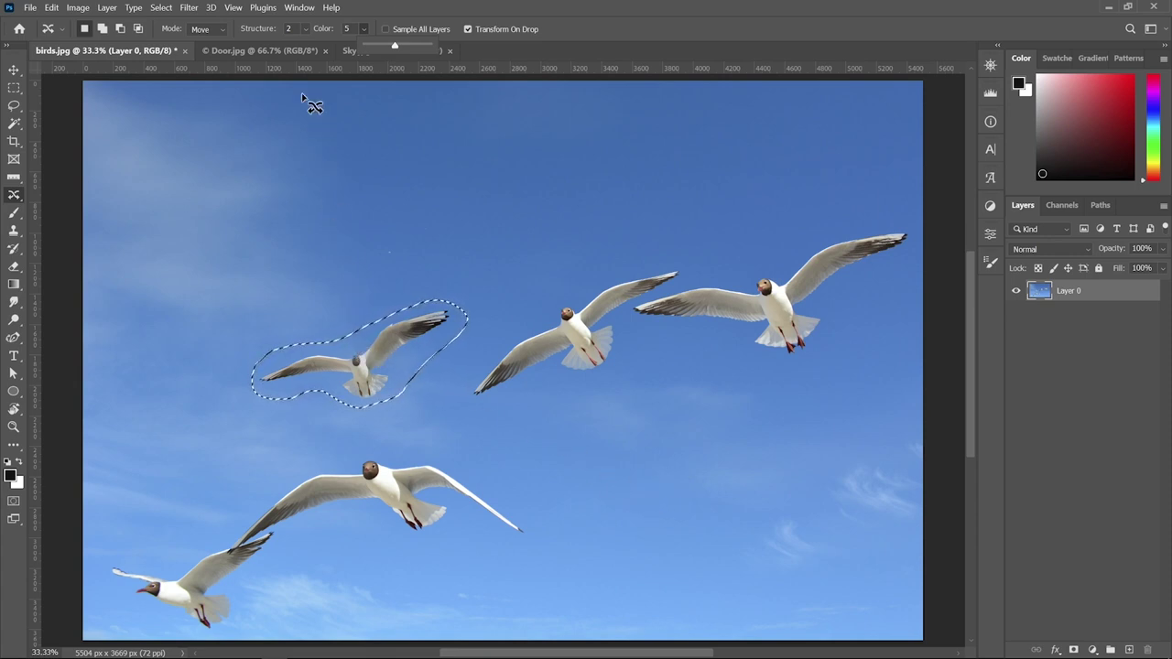
click(307, 30)
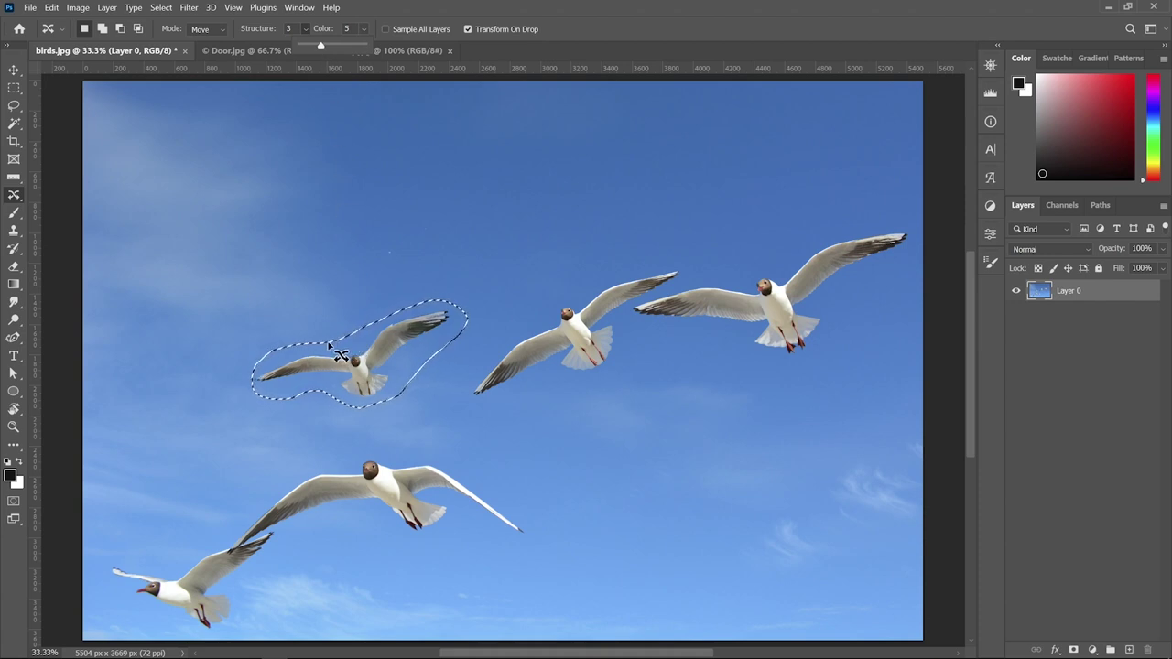
click(394, 268)
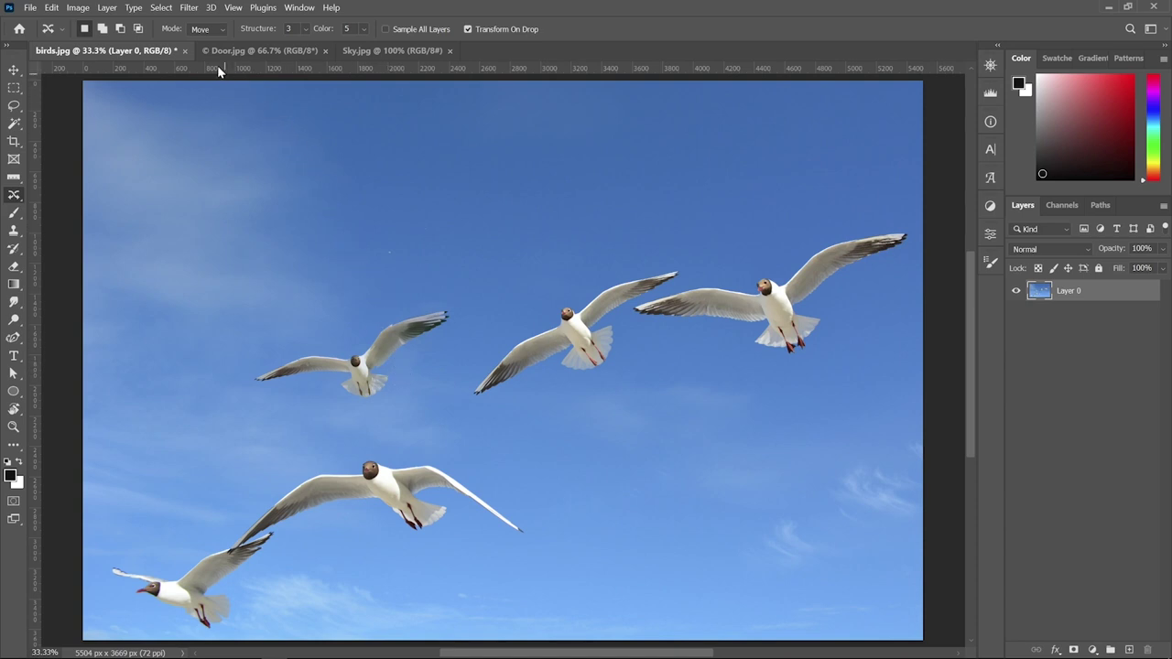
Step: In Extend mode, place an enlarged, tilted gull copy in the lower-right sky; restore Move mode
click(207, 33)
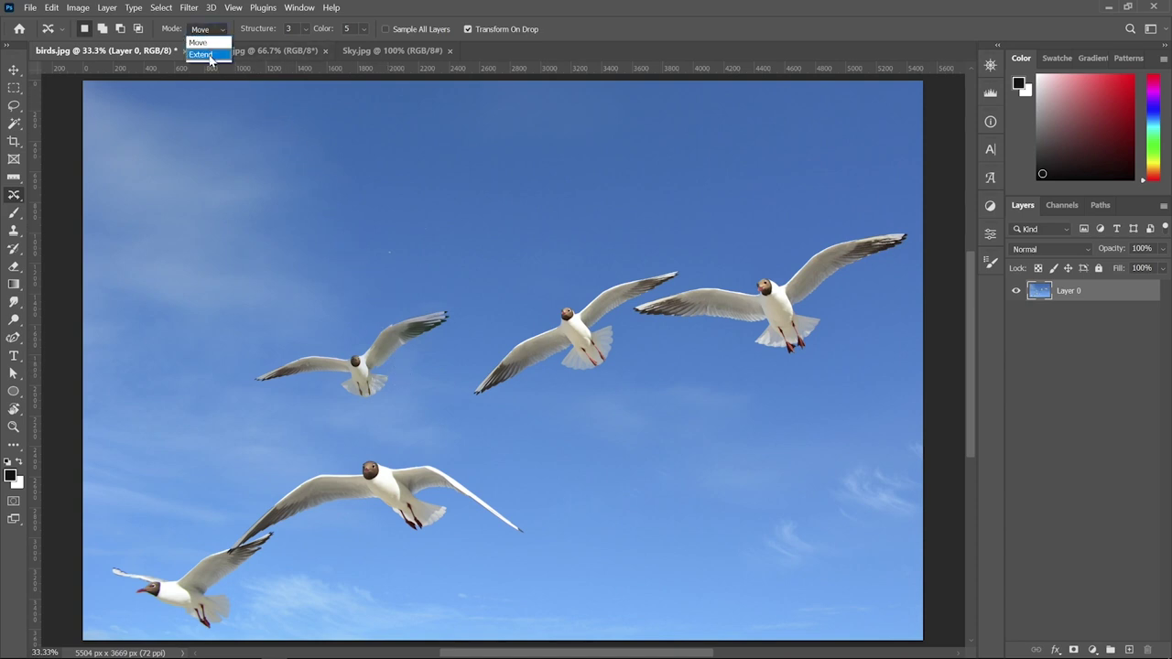
click(201, 54)
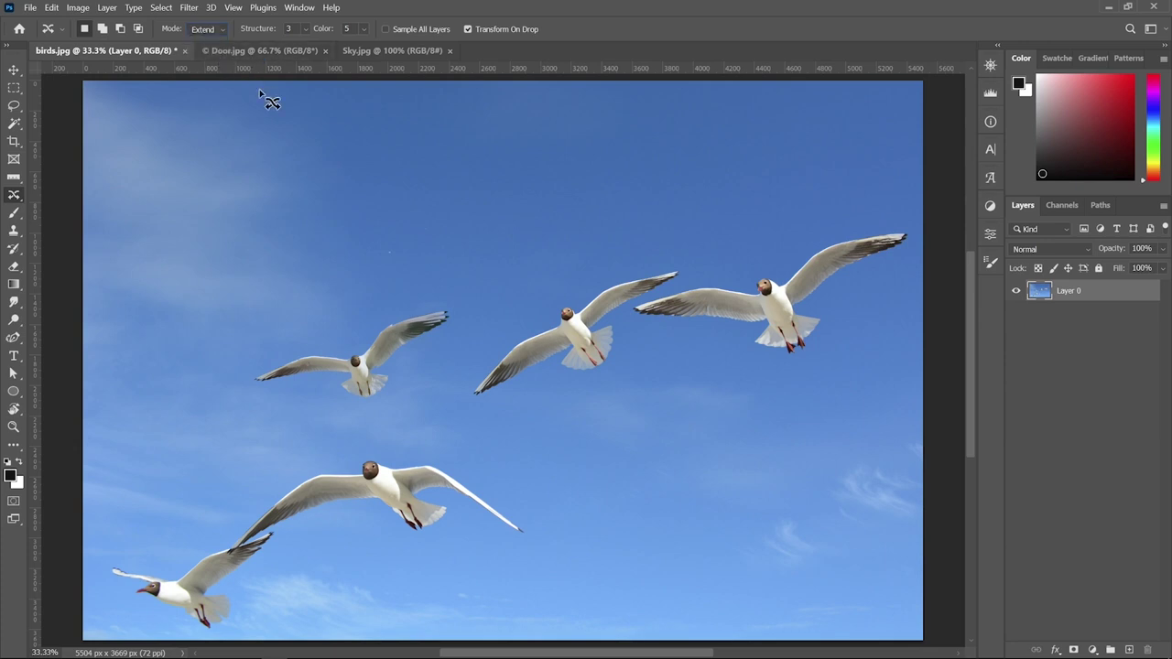
mouse_move(347, 346)
mouse_down()
mouse_move(306, 392)
mouse_move(452, 304)
mouse_move(352, 345)
mouse_move(638, 470)
mouse_up()
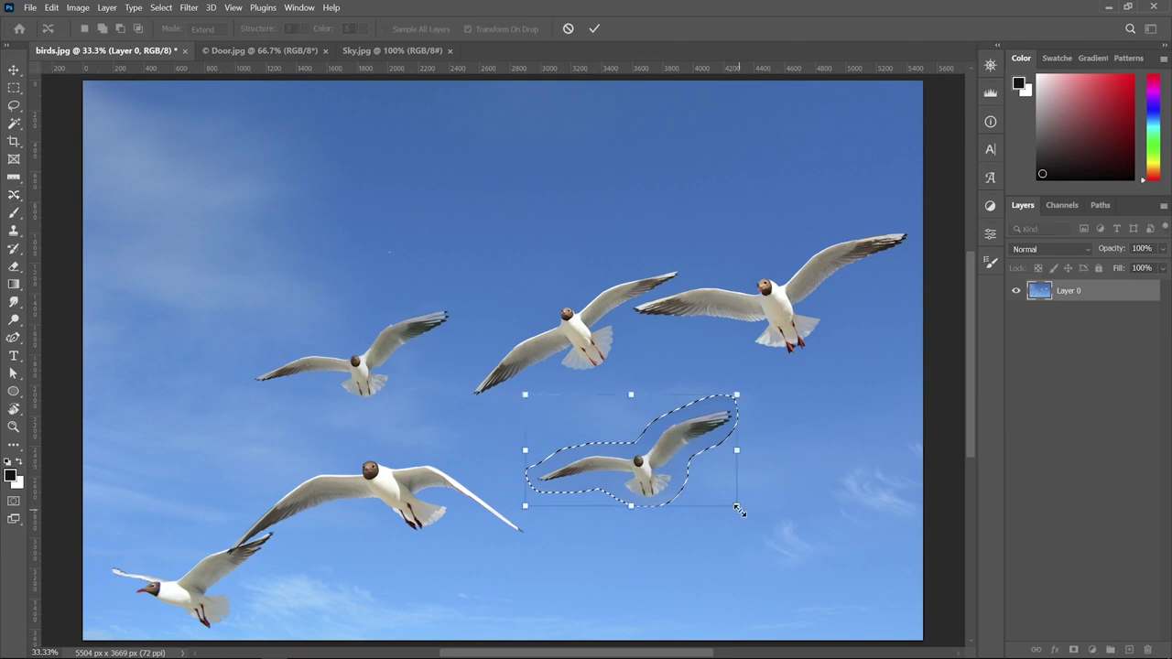
drag(737, 505, 760, 520)
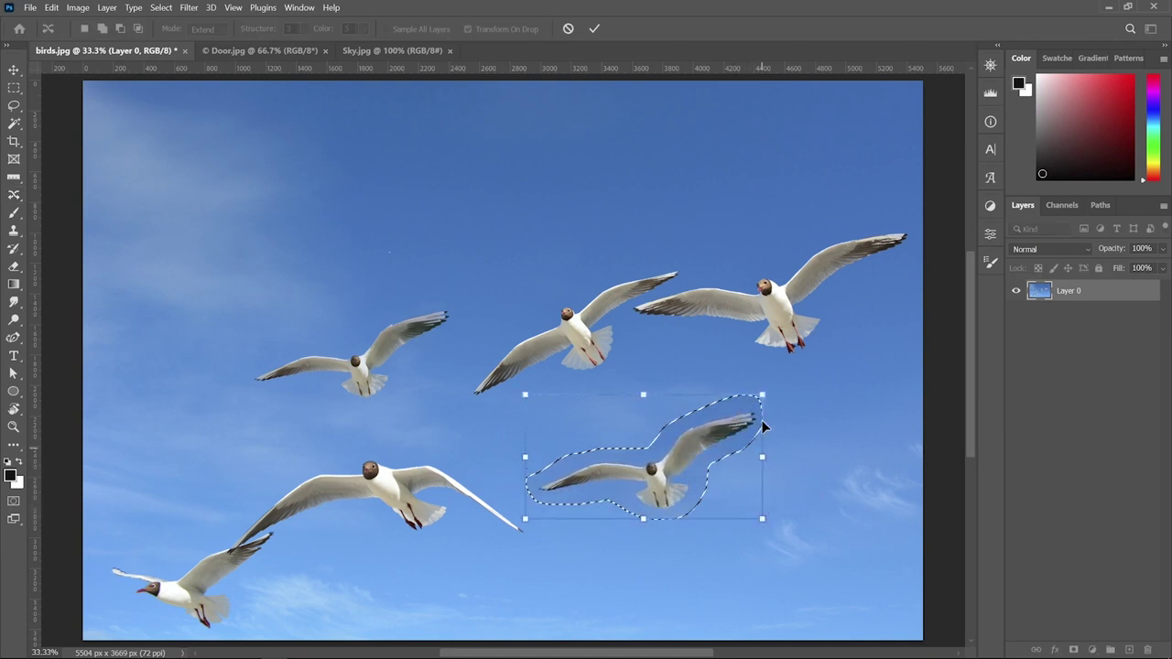
drag(766, 426, 752, 363)
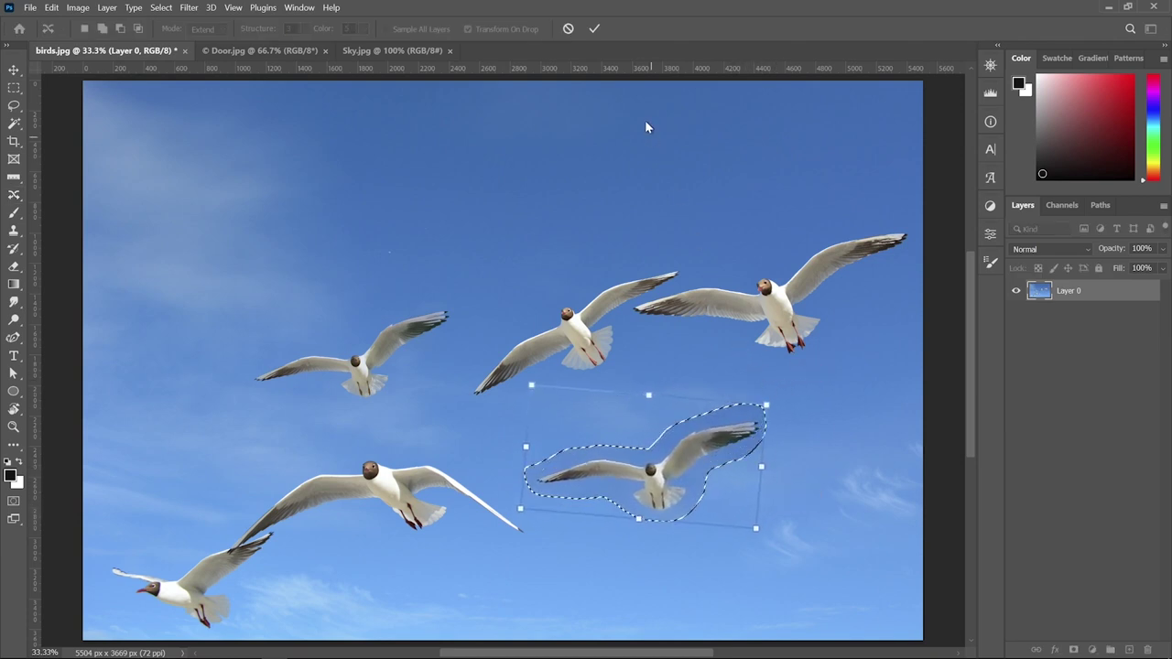
click(595, 29)
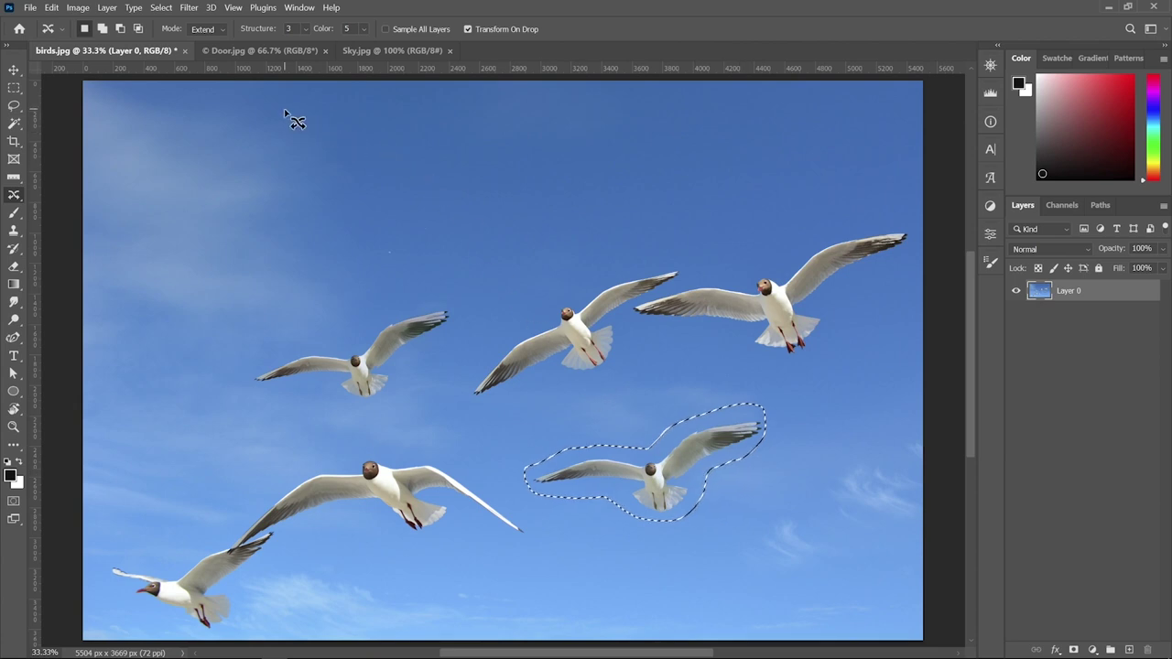
click(201, 29)
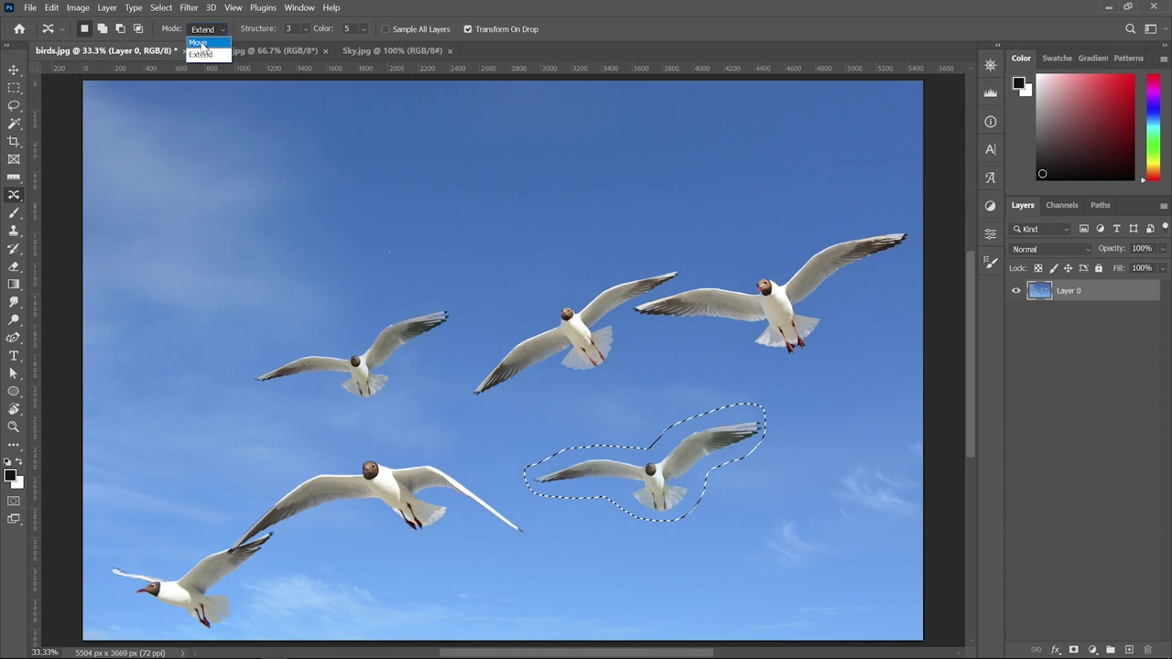
click(200, 43)
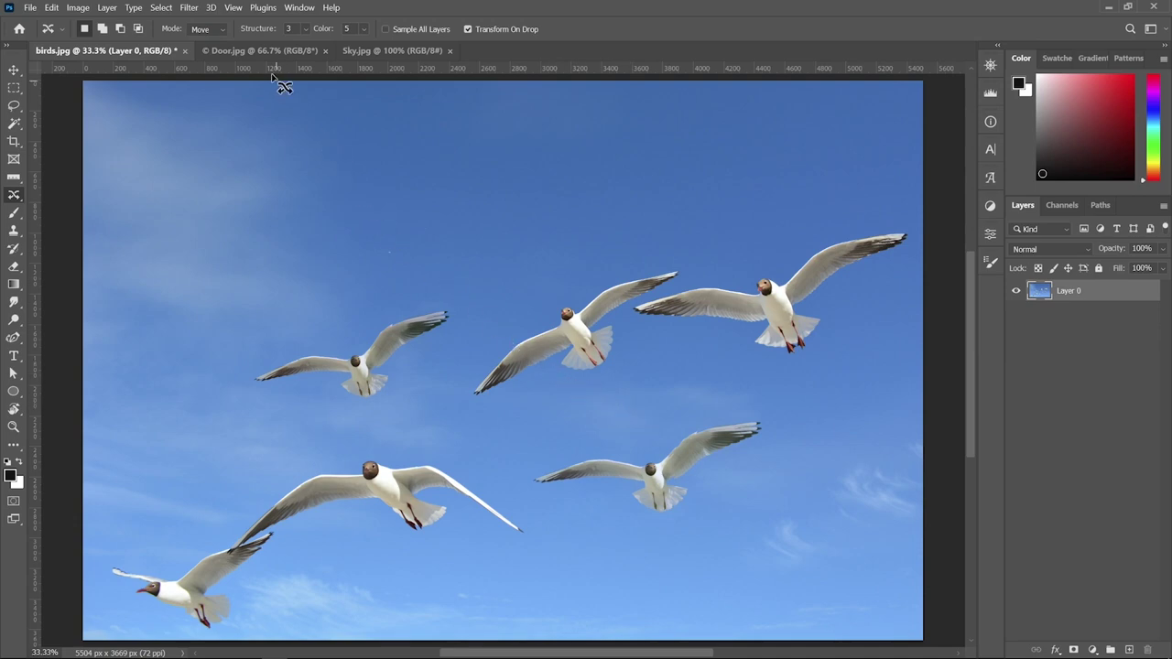
Step: On Door.jpg, lasso around the wall lamp, its arm and its shadow
click(260, 52)
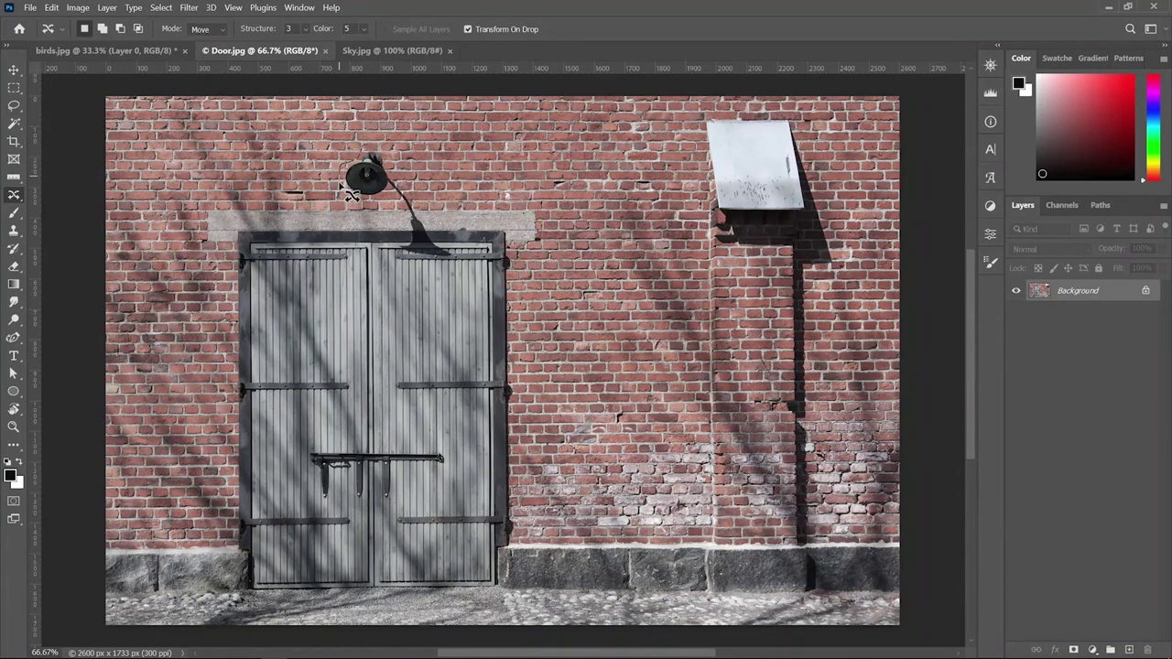
drag(370, 210, 438, 267)
drag(438, 268, 346, 200)
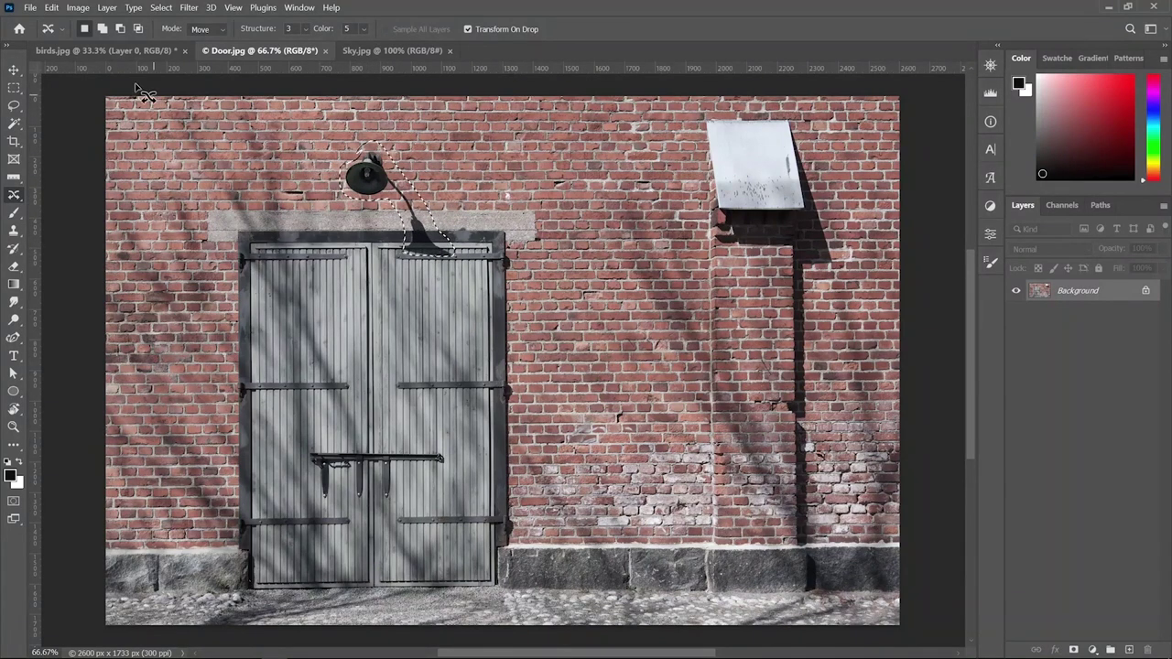
click(52, 8)
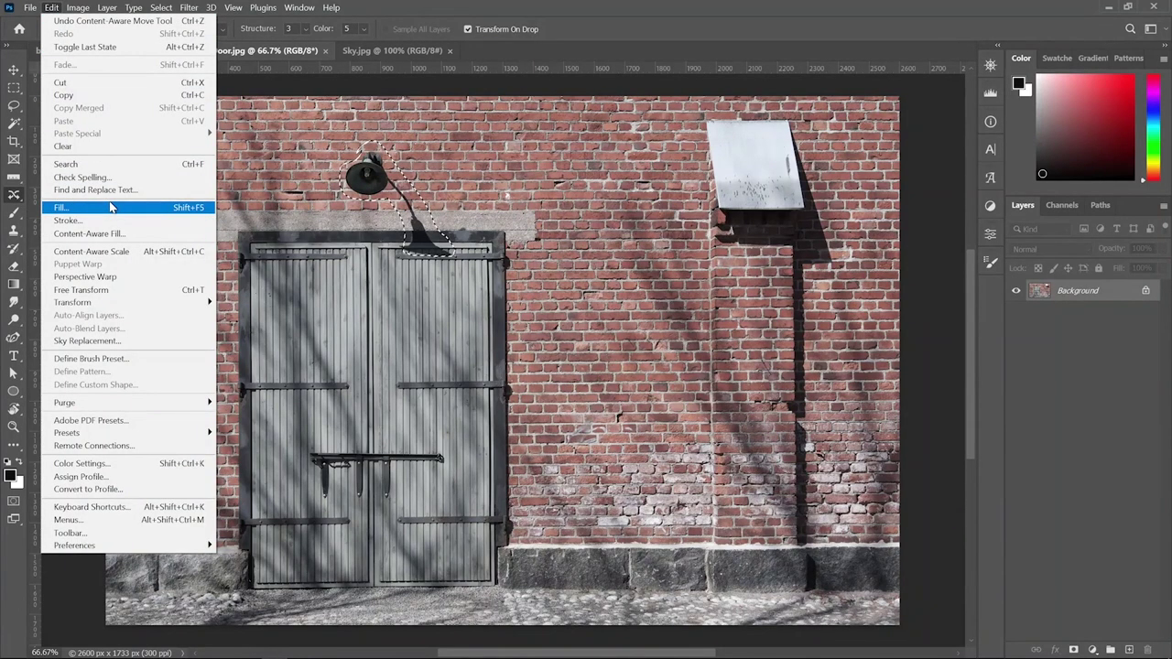
Step: Fill the selection with Content-Aware contents to erase the lamp and its shadow
click(111, 209)
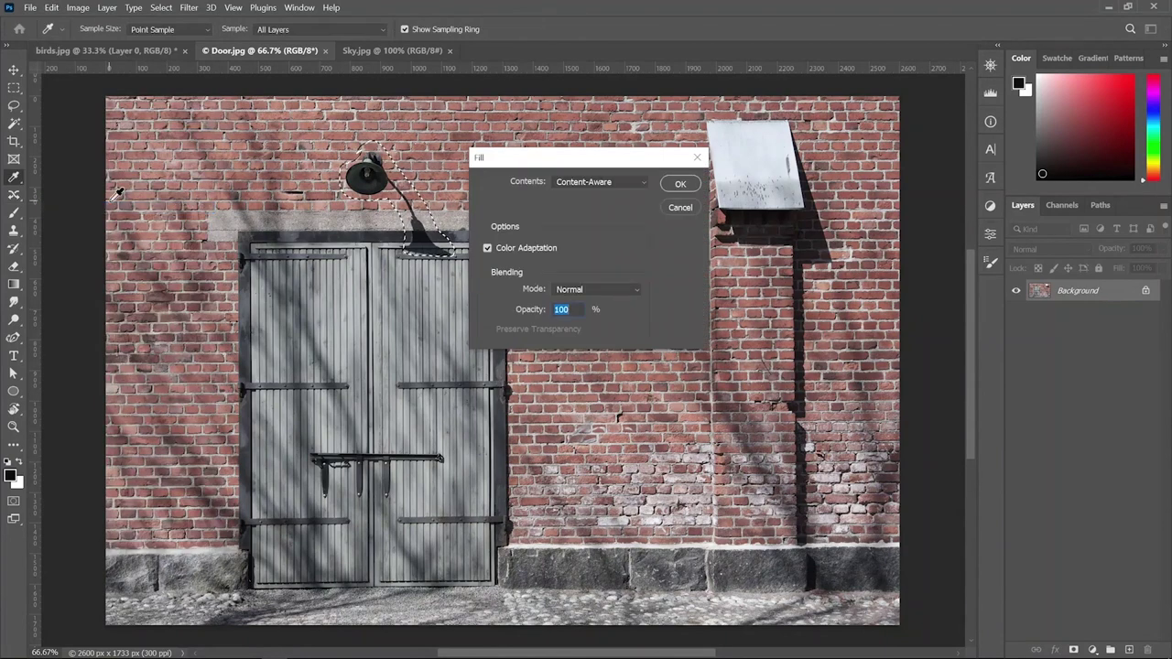
click(600, 182)
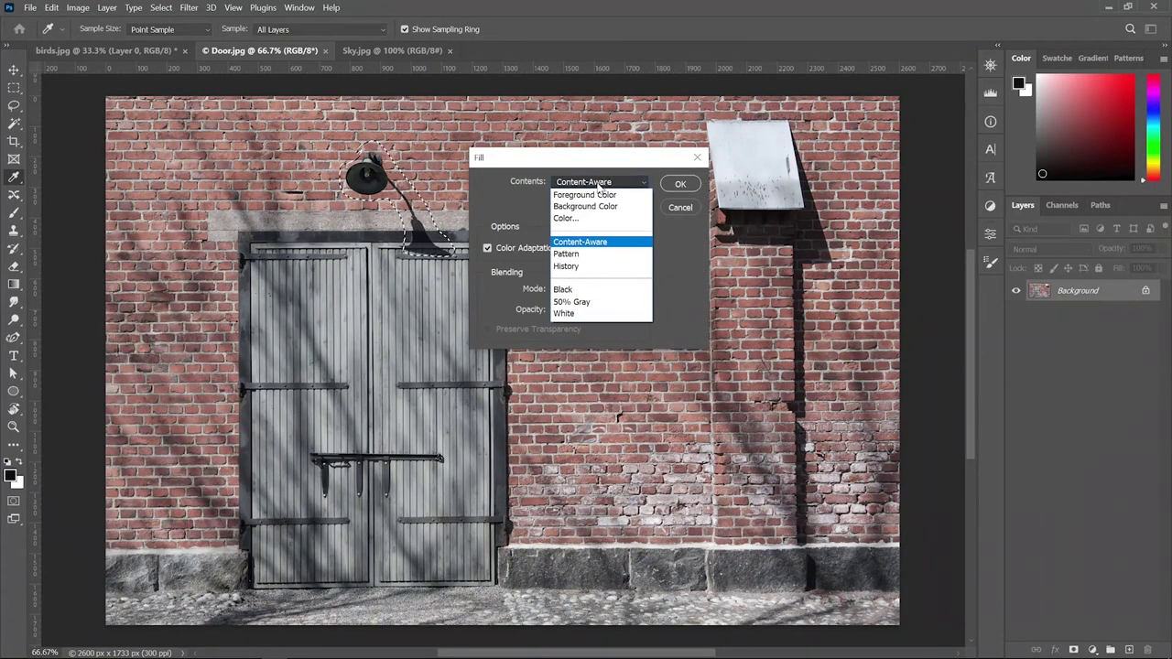
click(588, 242)
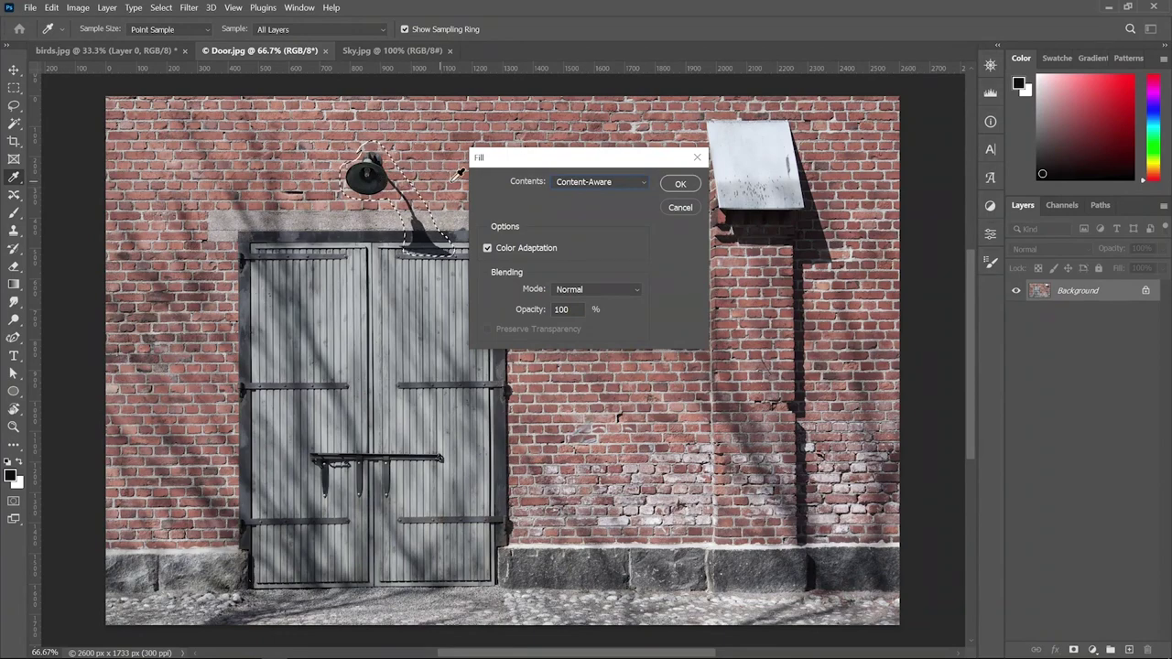
click(677, 184)
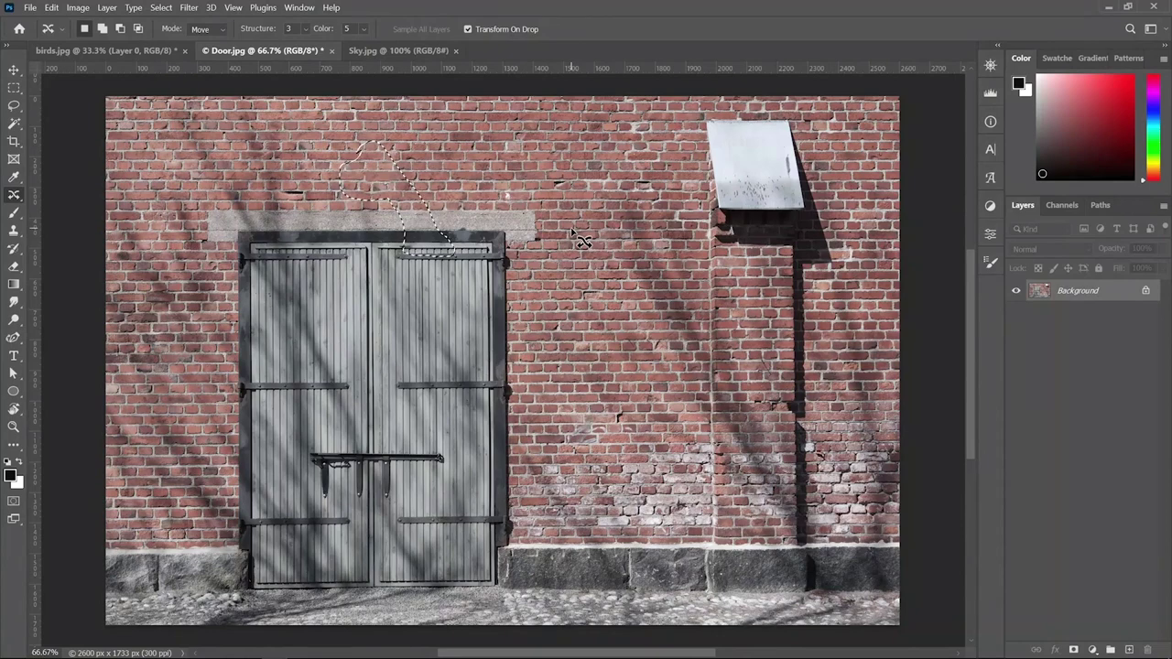
Step: Deselect the filled door area and switch to Sky.jpg
key(ctrl+d)
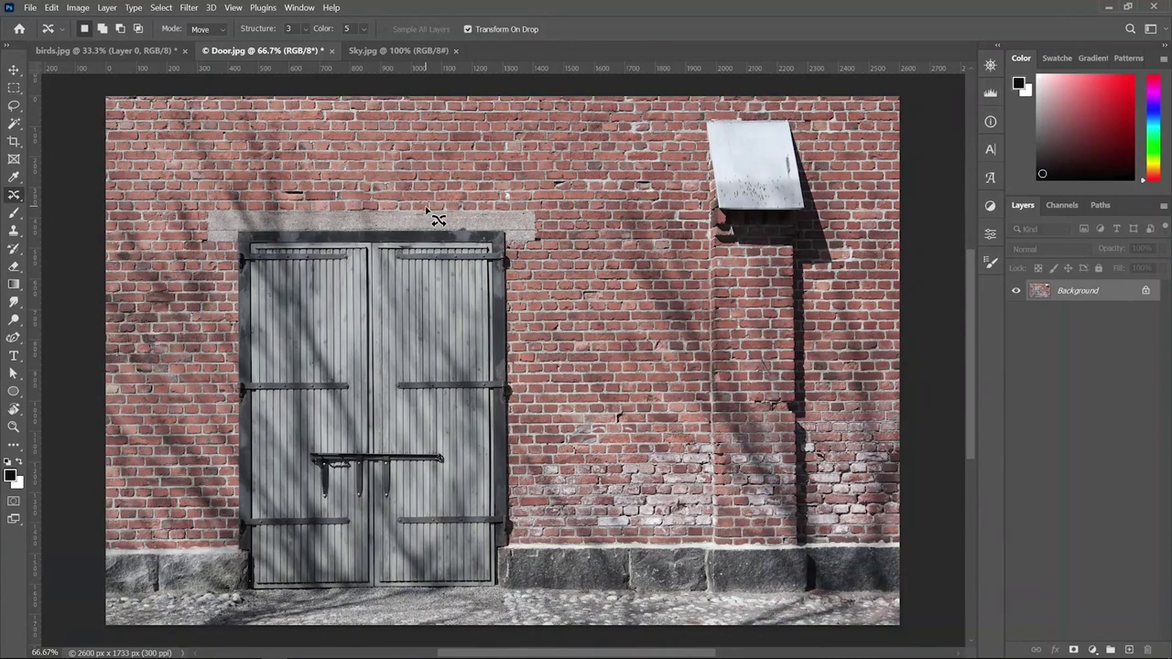
click(400, 51)
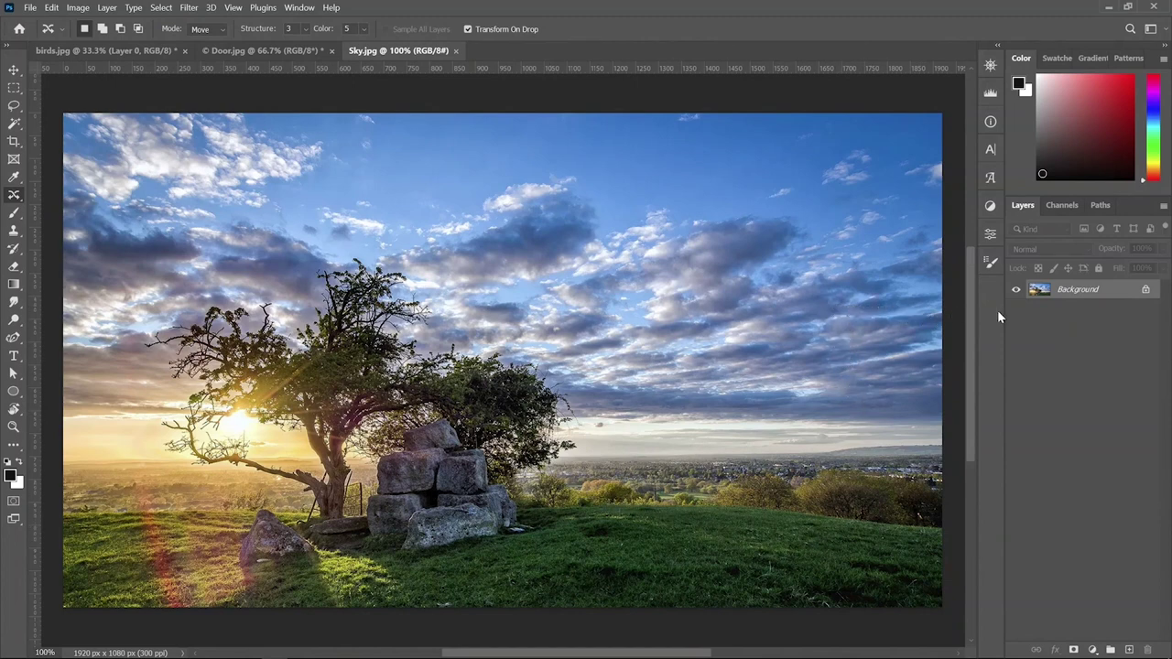
Step: Unlock Sky's Background into Layer 0, trial-resize it with transform handles, then cancel
click(1145, 289)
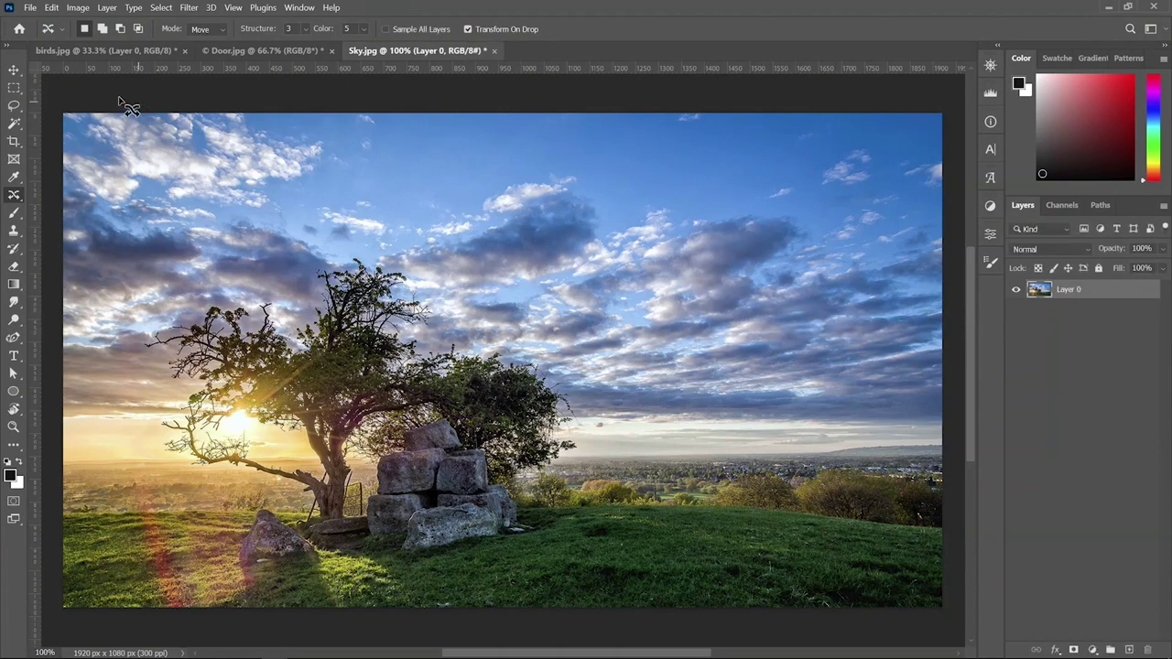
click(14, 72)
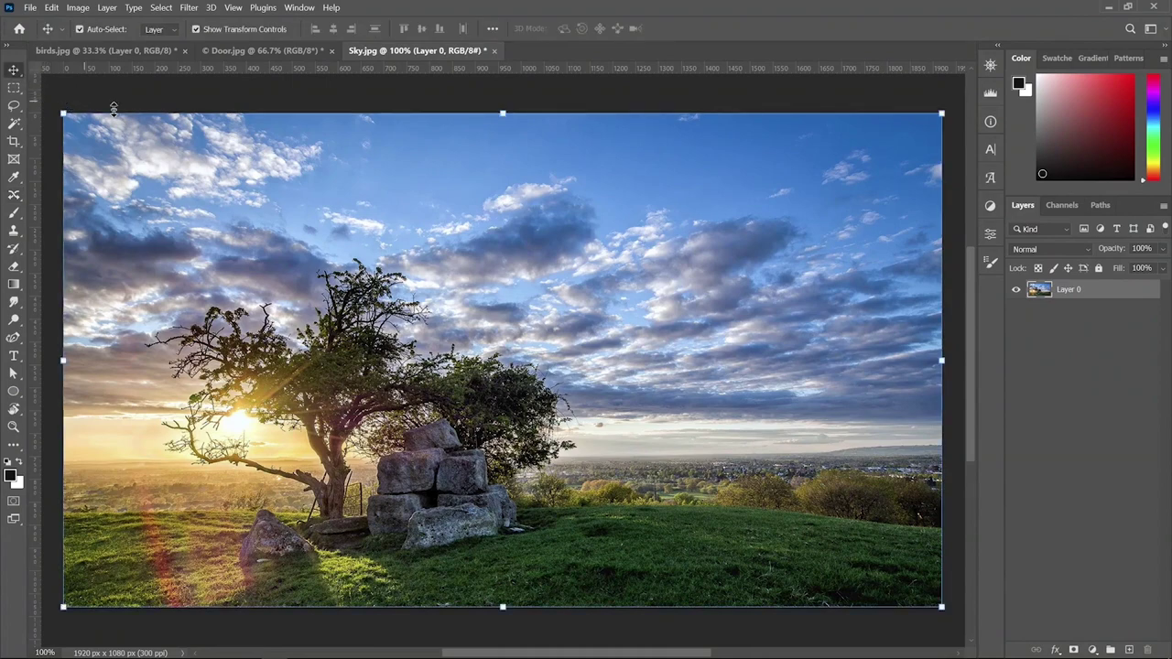
mouse_move(946, 110)
mouse_down()
mouse_move(697, 227)
mouse_move(806, 160)
mouse_up()
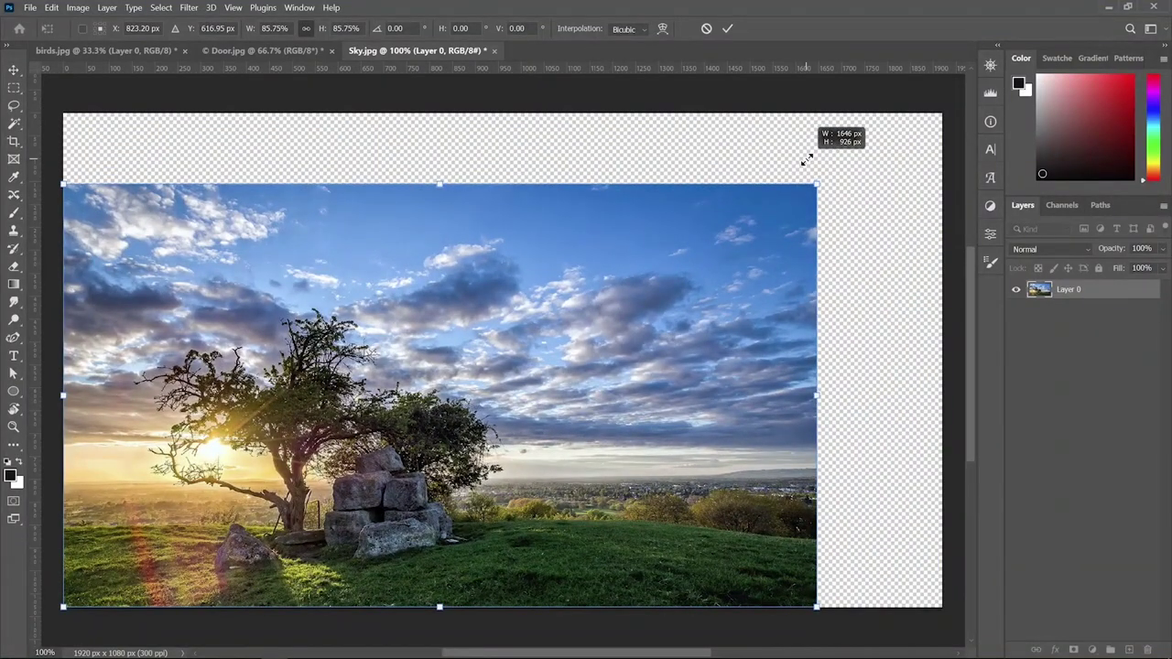
drag(806, 160, 815, 172)
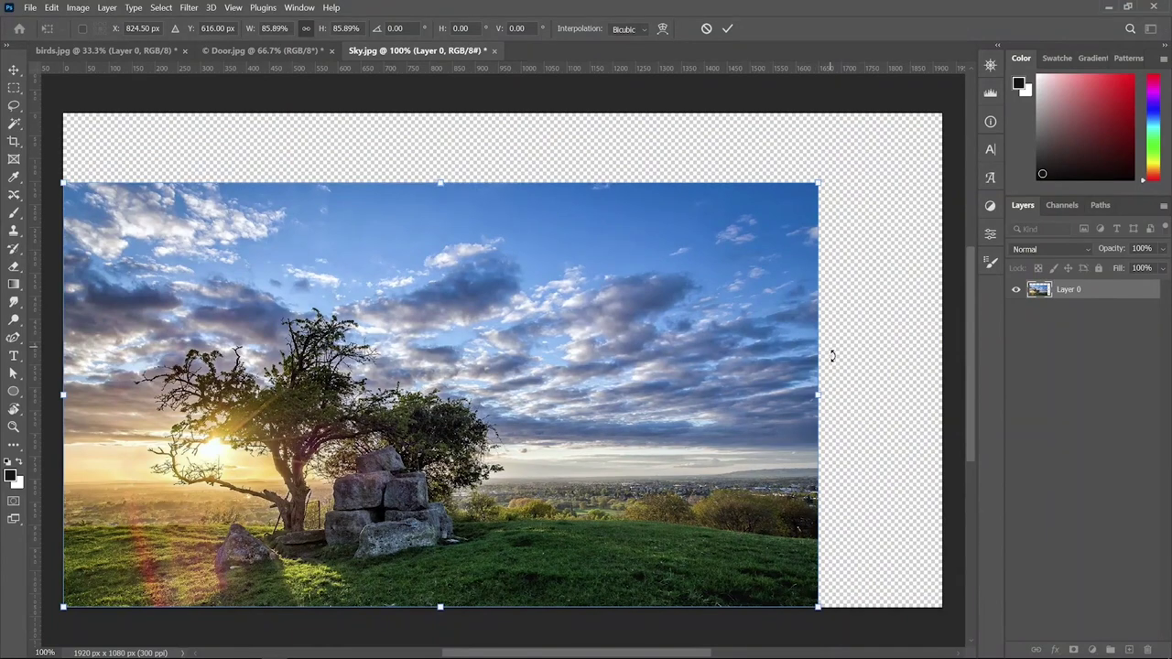
mouse_move(821, 396)
mouse_down()
mouse_move(529, 401)
mouse_move(707, 396)
mouse_up()
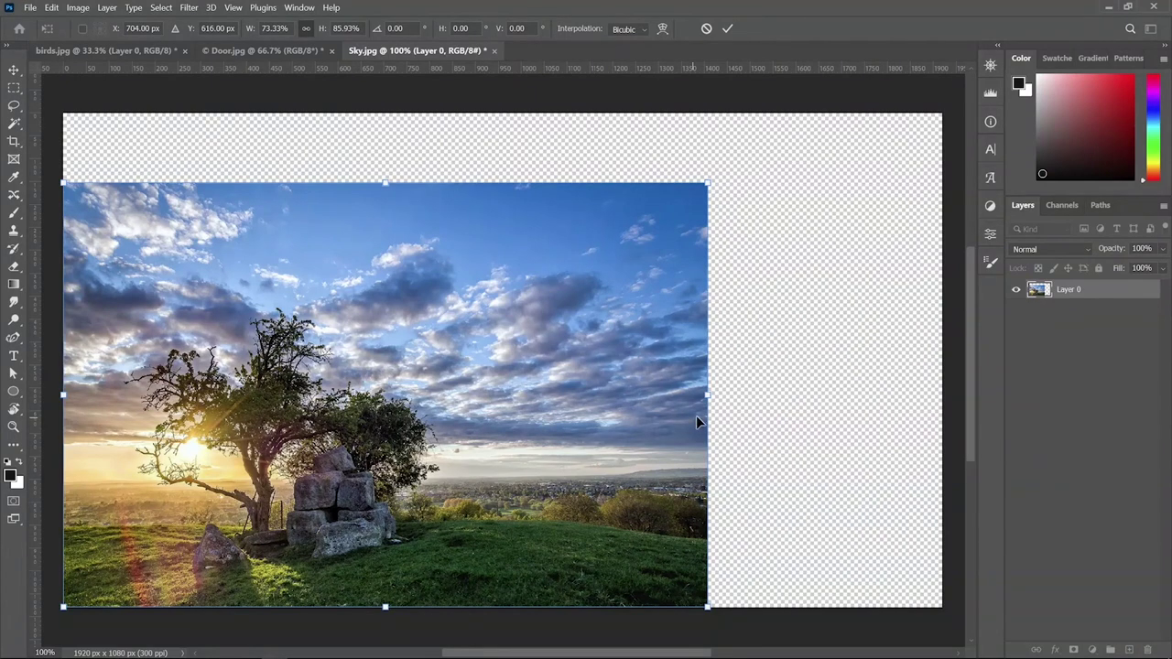
mouse_move(709, 395)
mouse_down()
mouse_move(635, 399)
mouse_move(926, 388)
mouse_move(654, 397)
mouse_move(549, 423)
mouse_move(470, 421)
mouse_move(732, 428)
mouse_up()
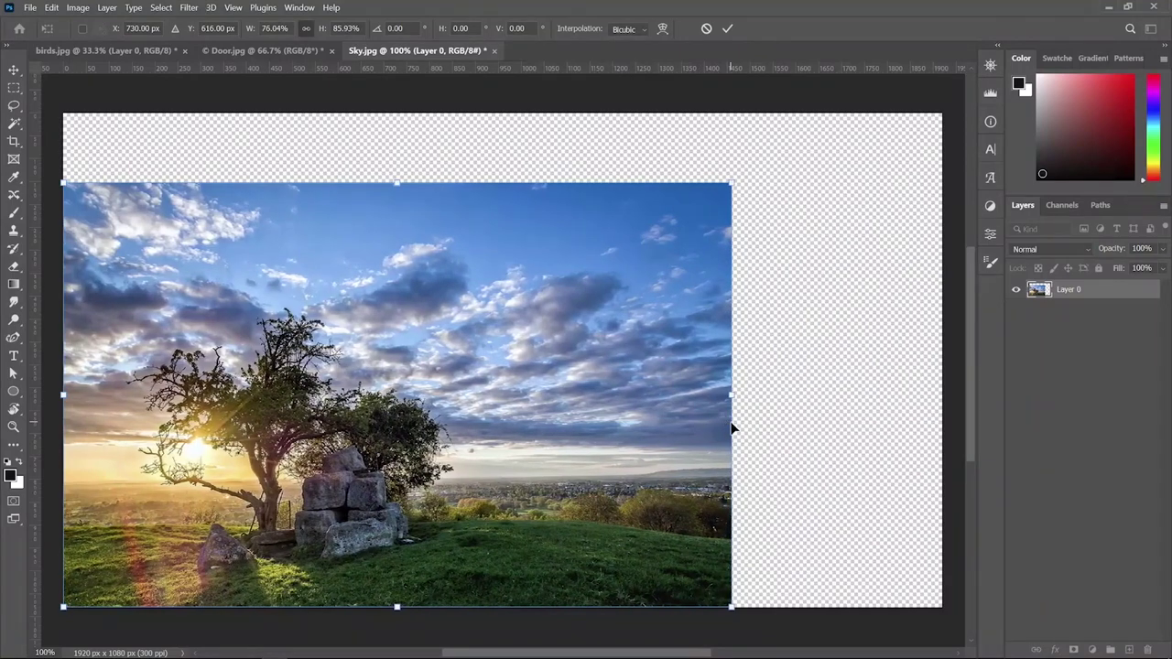
click(706, 28)
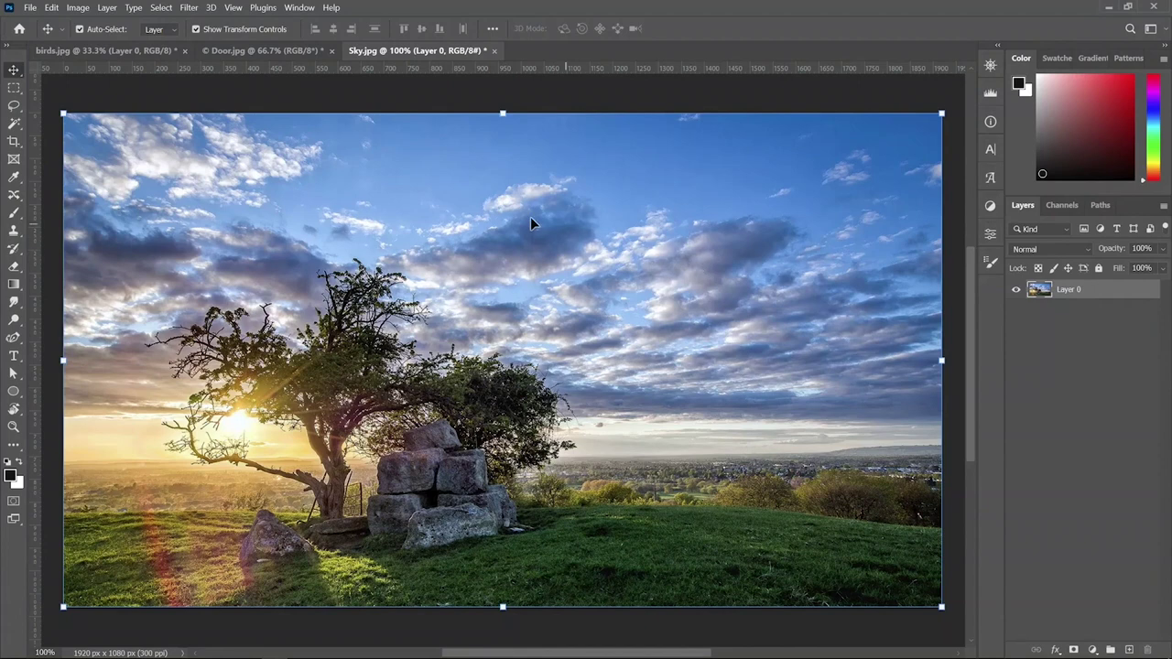
click(14, 142)
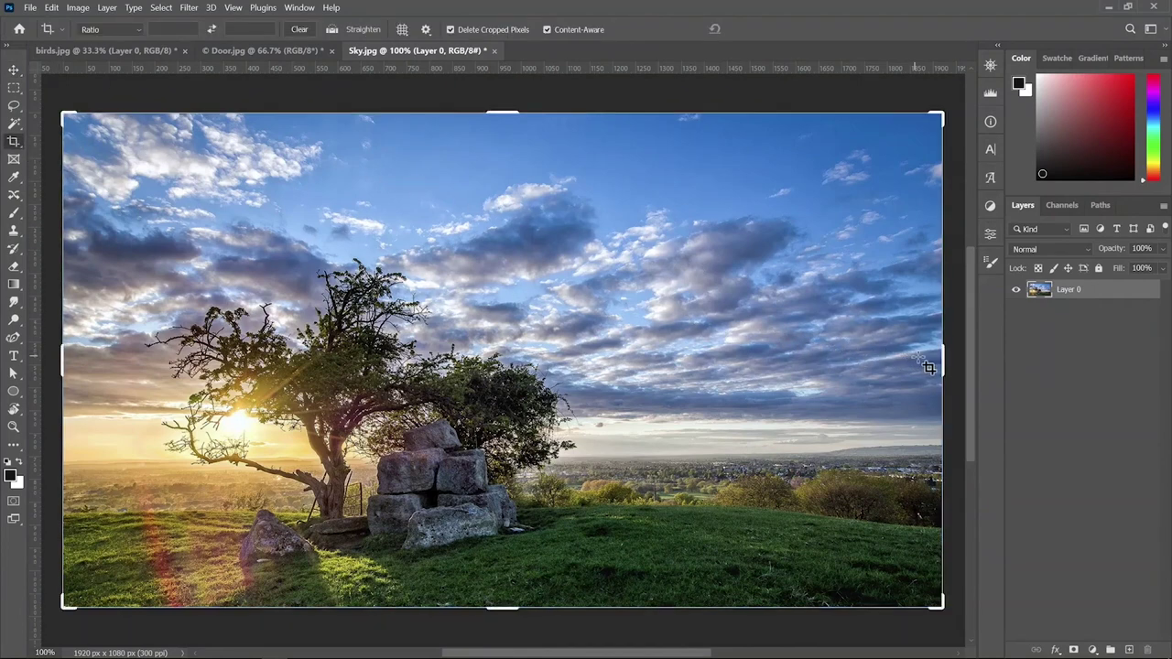
drag(937, 361, 785, 380)
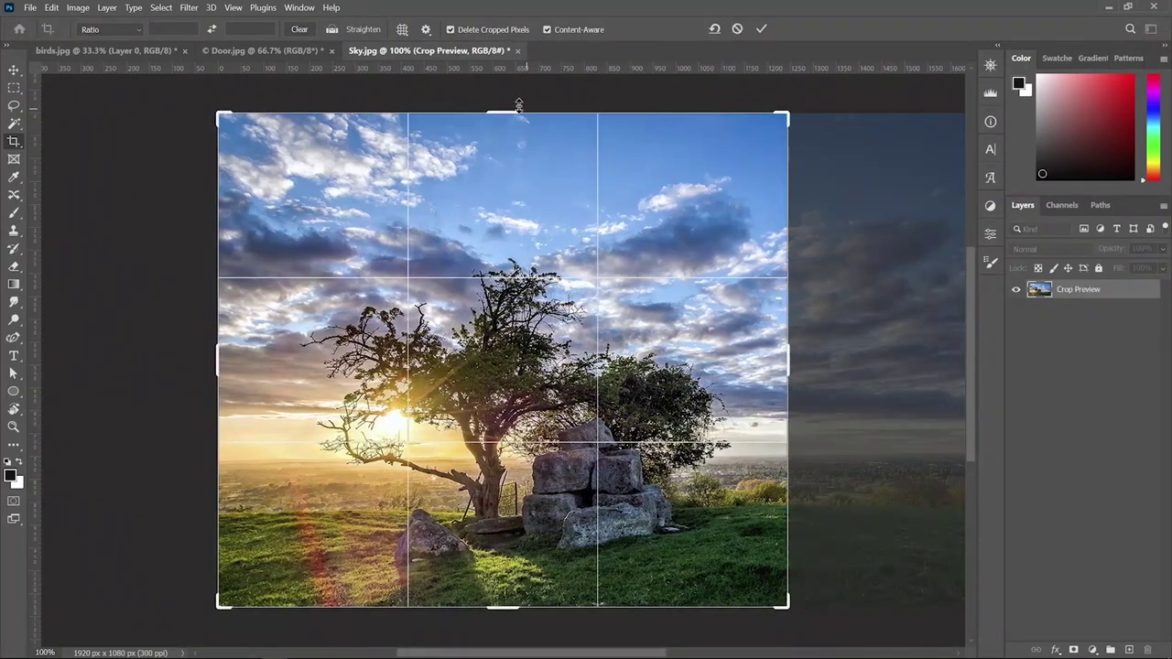
drag(508, 110, 509, 161)
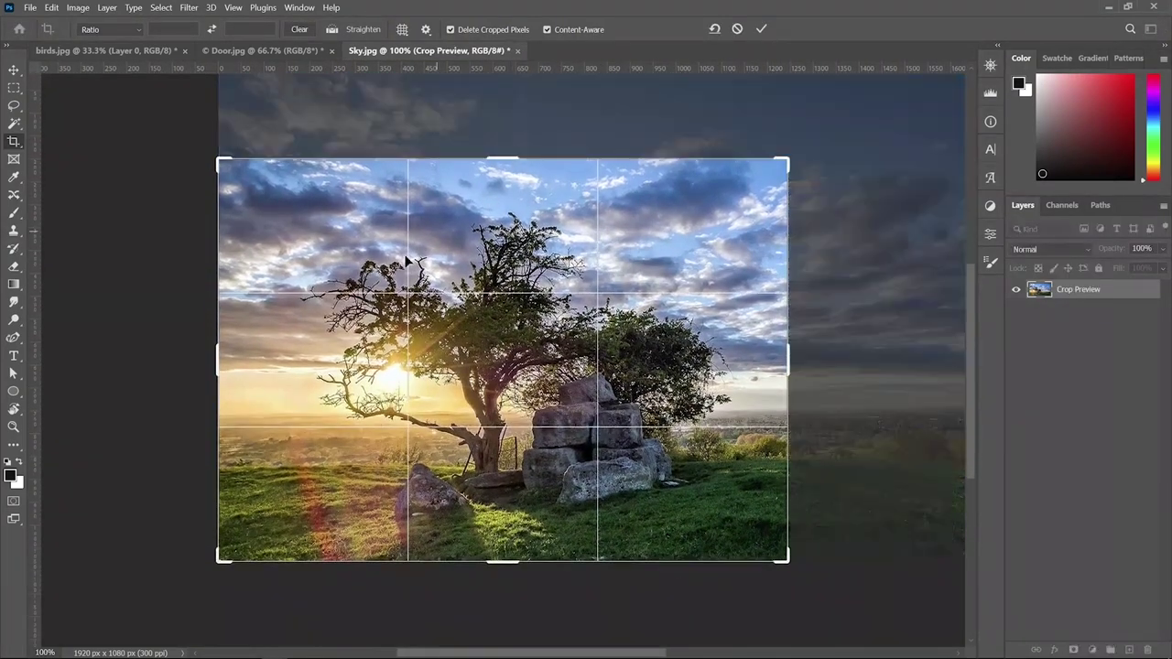
drag(221, 359, 242, 359)
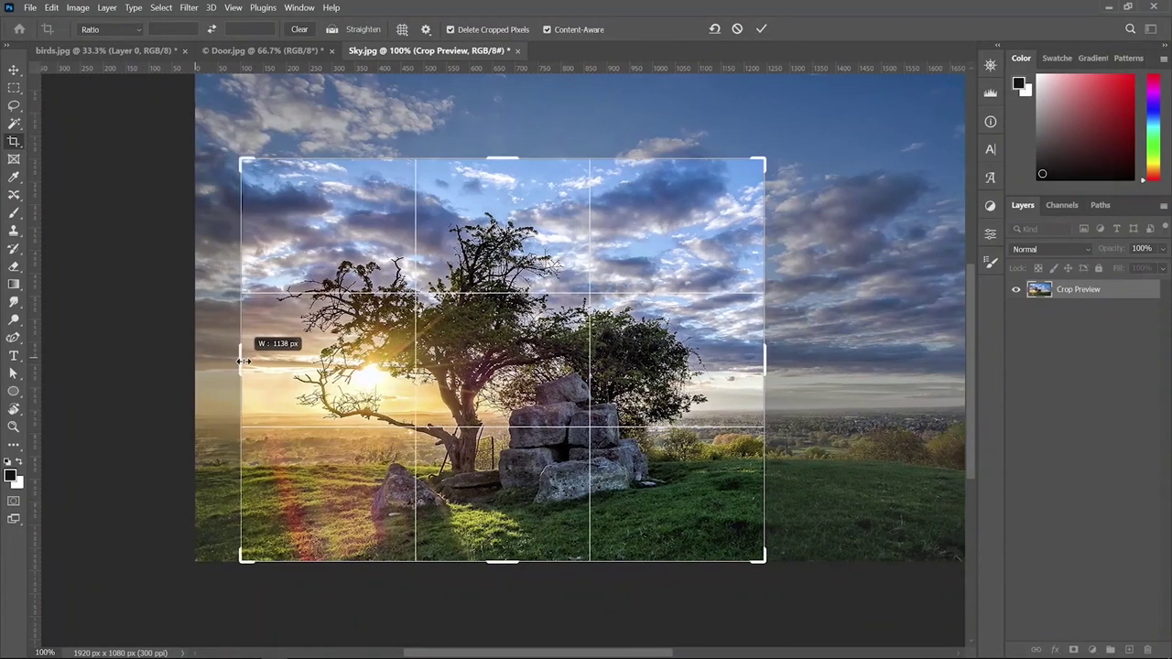
click(761, 30)
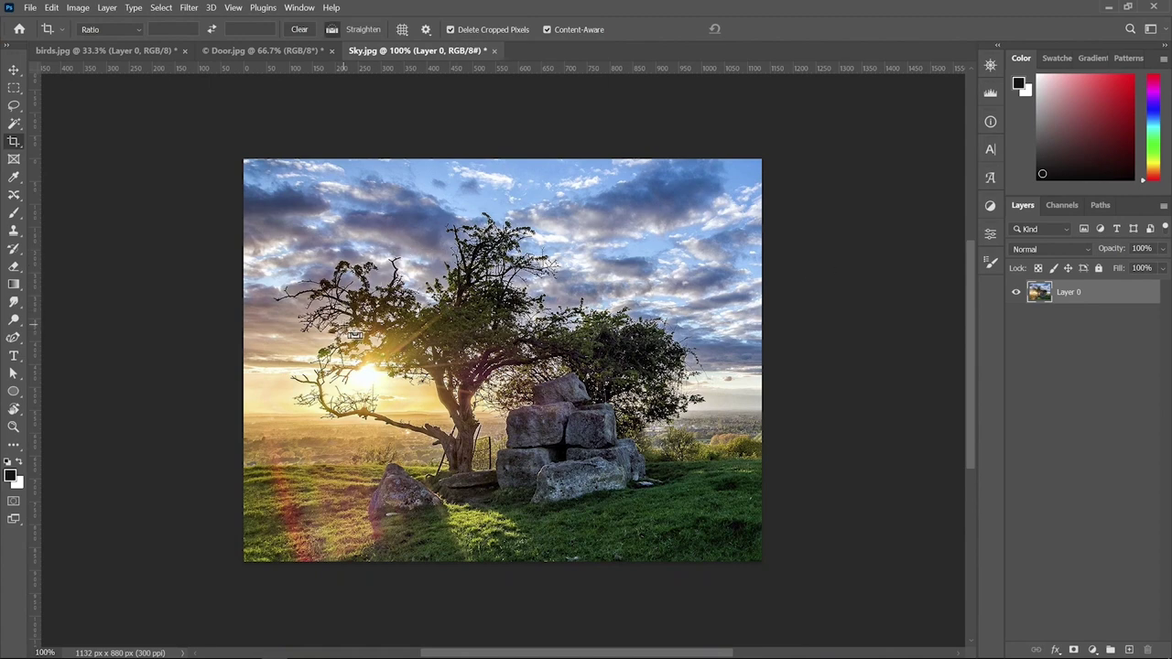
key(ctrl+z)
key(ctrl+0)
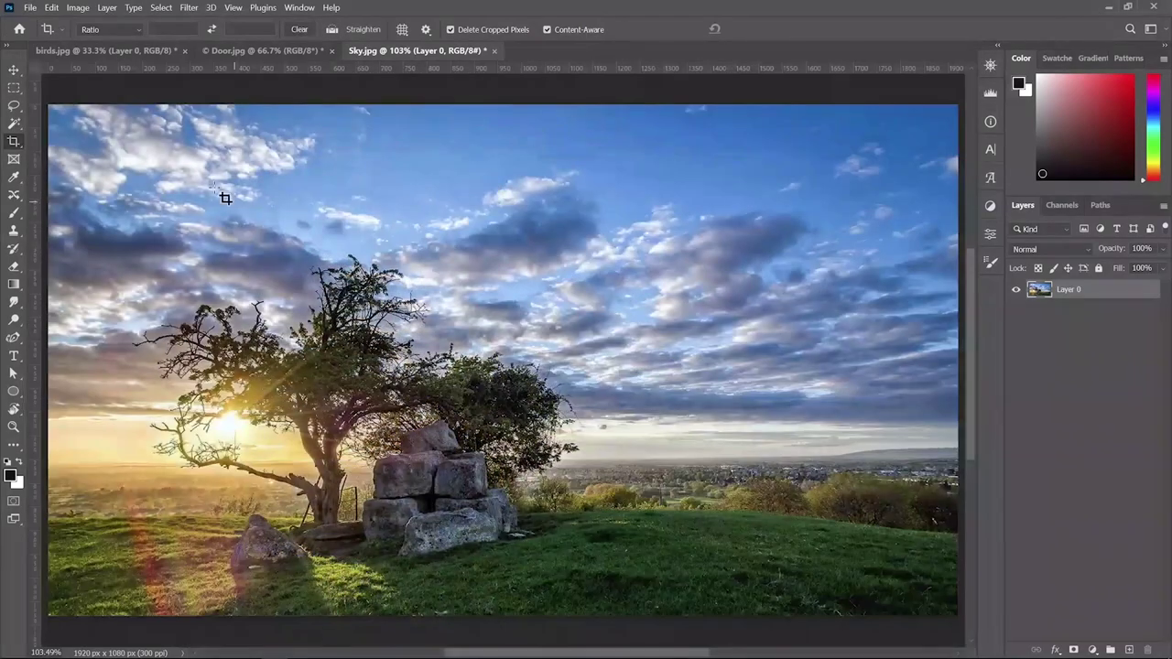
click(14, 71)
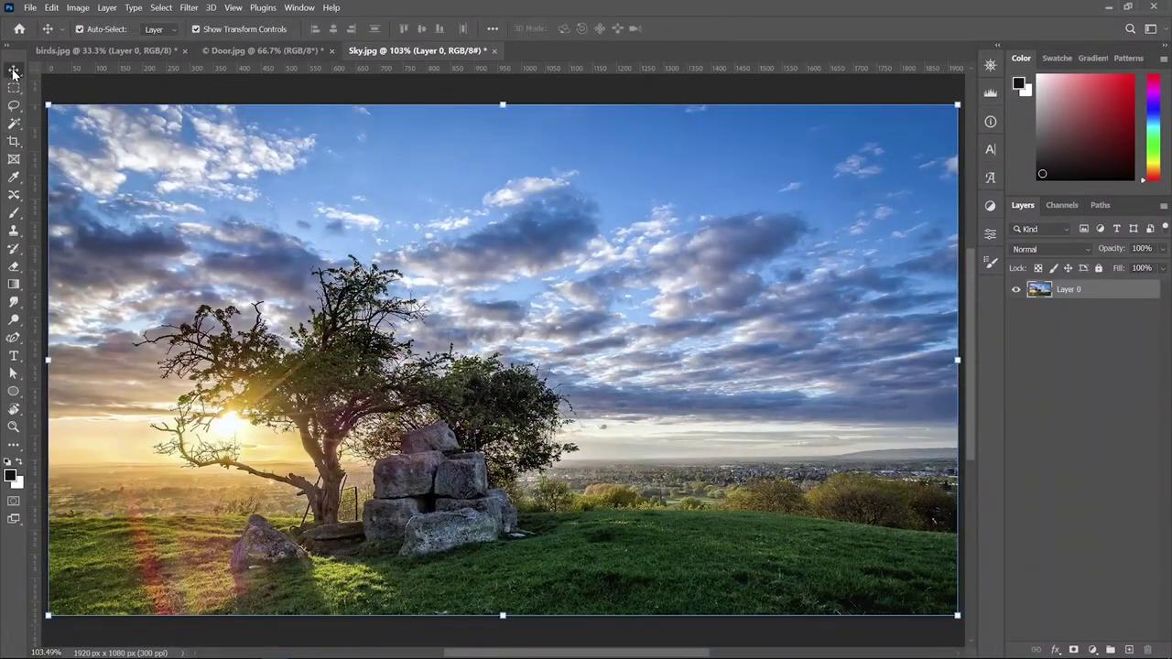
Step: Trial-shrink the photo to about 64% with Content-Aware Scale, check Protect, then cancel
click(51, 8)
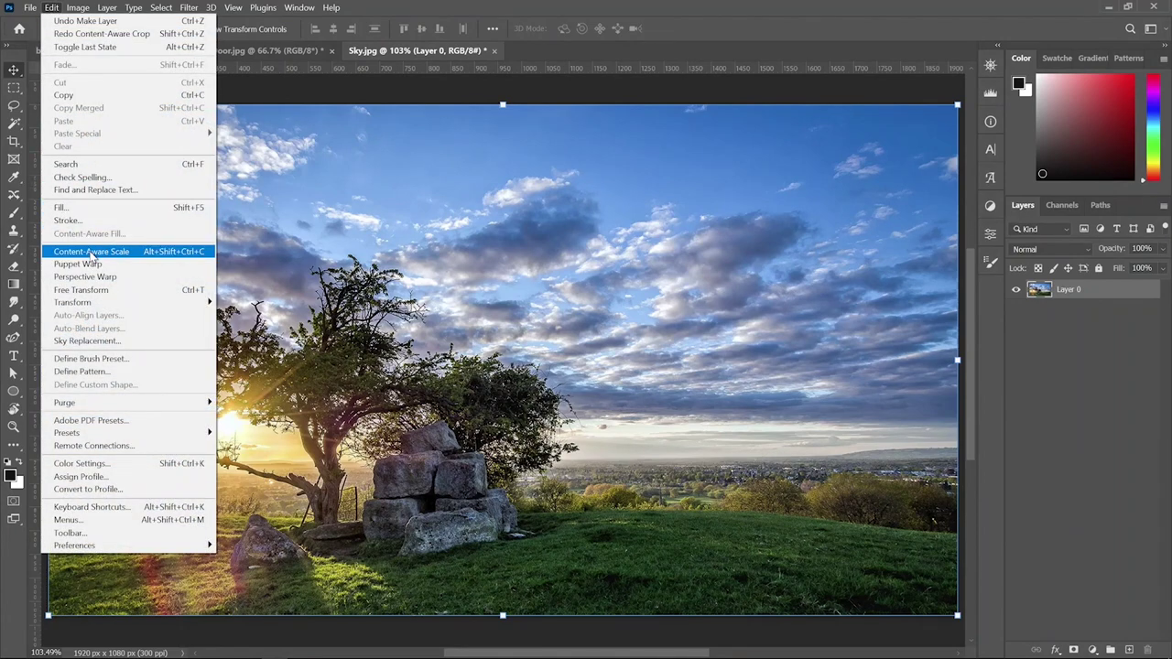
click(137, 251)
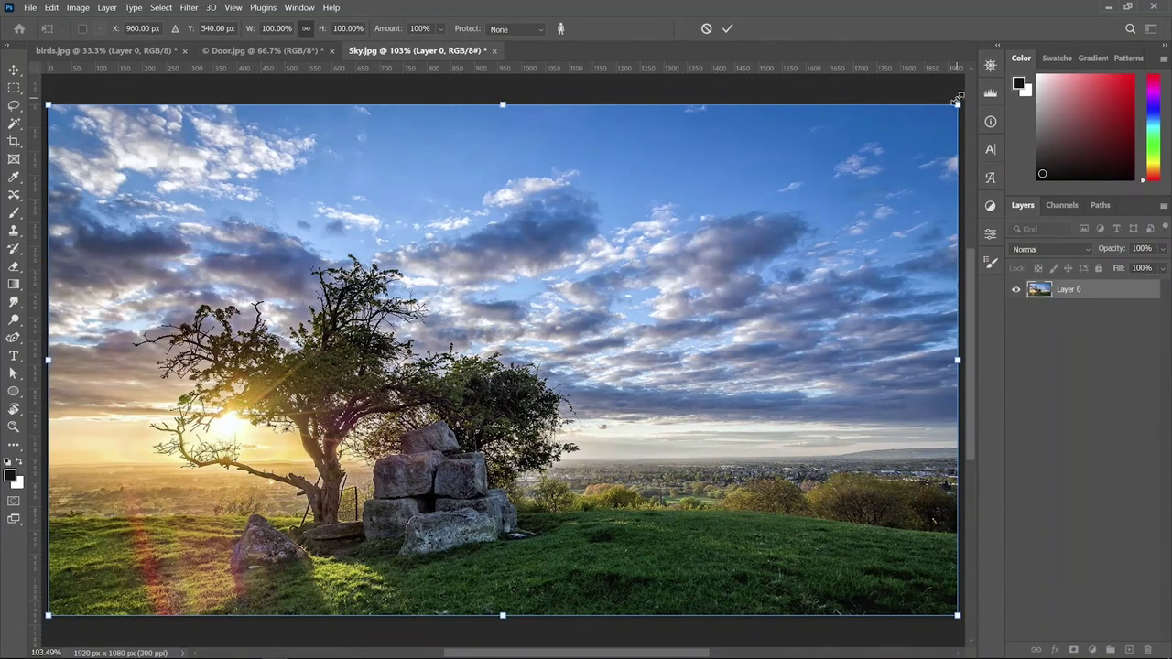
mouse_move(957, 105)
mouse_down()
mouse_move(795, 147)
mouse_move(724, 146)
mouse_move(680, 198)
mouse_move(845, 120)
mouse_move(869, 118)
mouse_move(799, 158)
mouse_move(864, 122)
mouse_up()
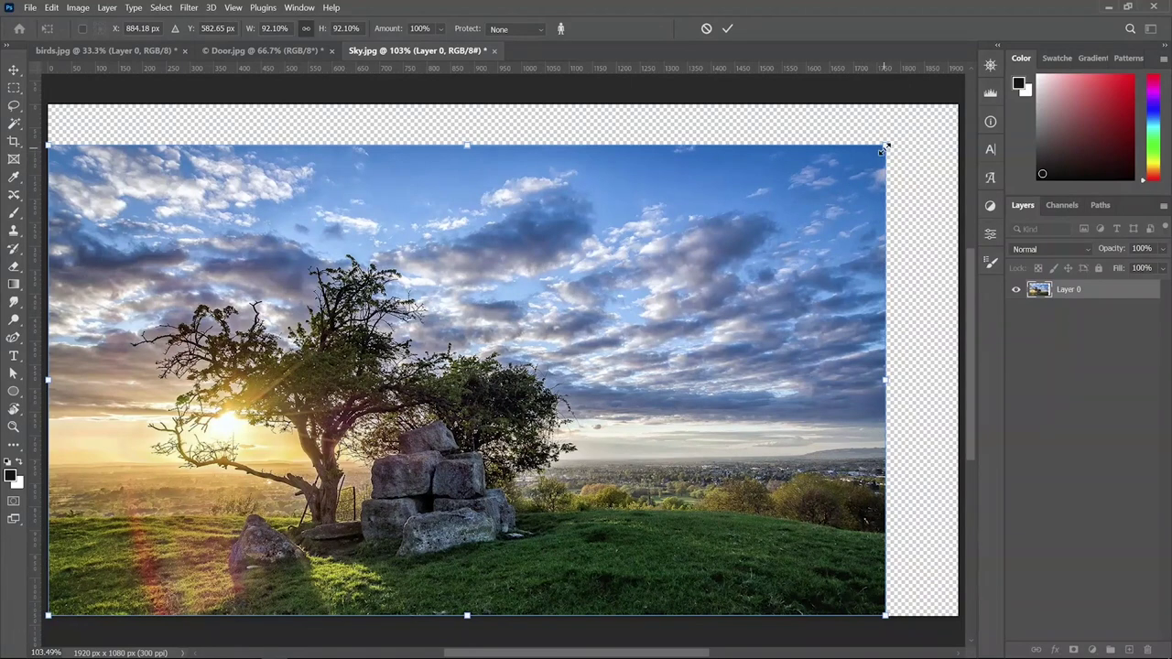
mouse_move(884, 148)
mouse_down()
mouse_move(879, 126)
mouse_move(730, 167)
mouse_move(821, 126)
mouse_move(851, 165)
mouse_up()
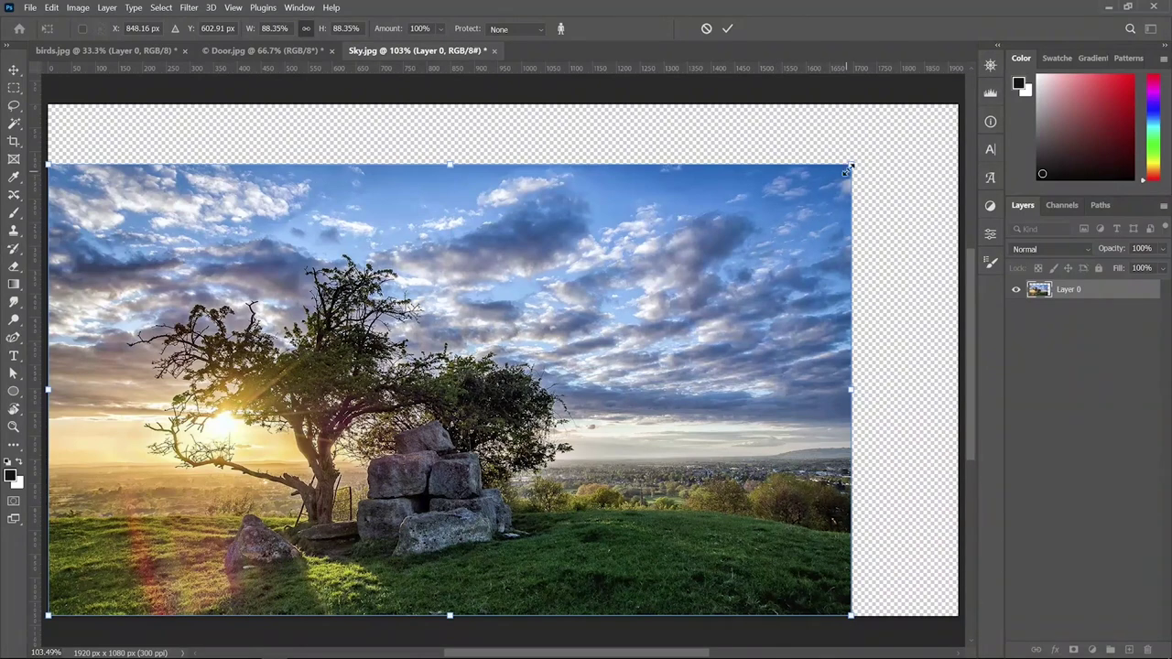
mouse_move(852, 162)
mouse_down()
mouse_move(742, 189)
mouse_move(827, 149)
mouse_move(730, 168)
mouse_move(823, 150)
mouse_up()
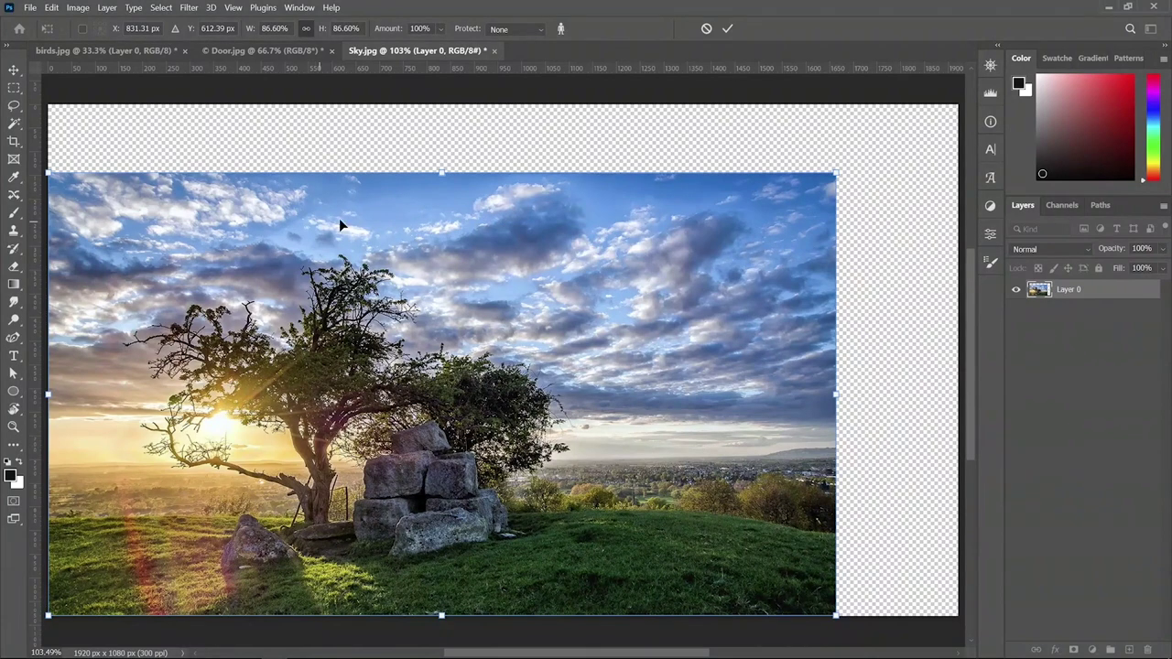
mouse_move(832, 174)
mouse_down()
mouse_move(558, 212)
mouse_move(498, 236)
mouse_up()
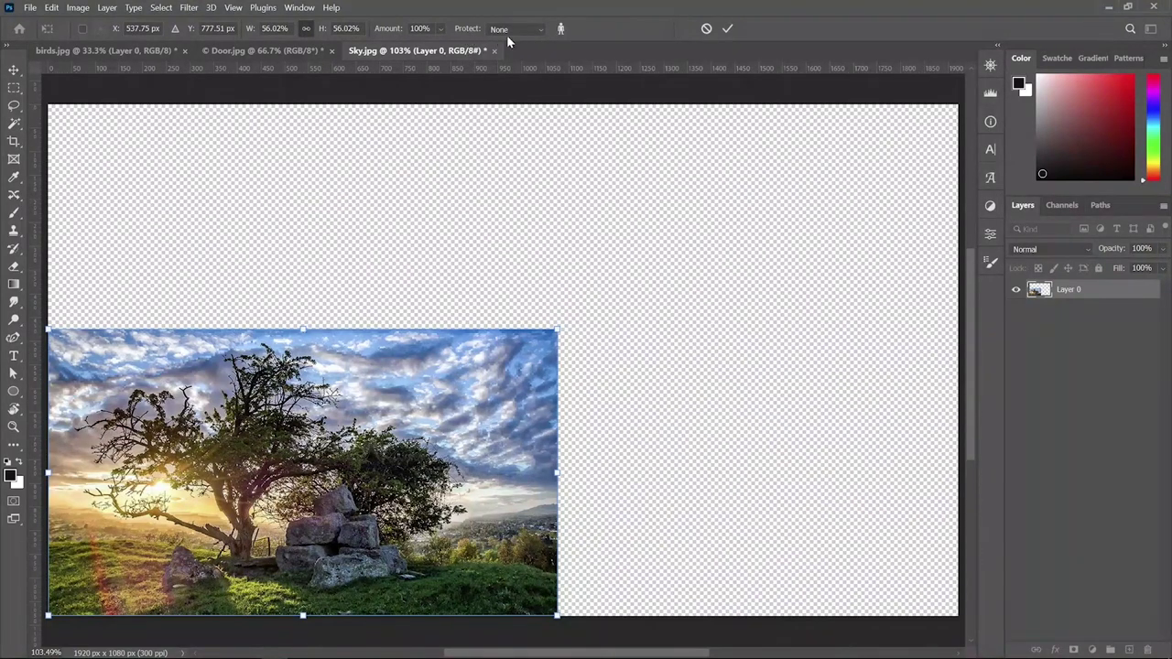
click(539, 35)
click(632, 26)
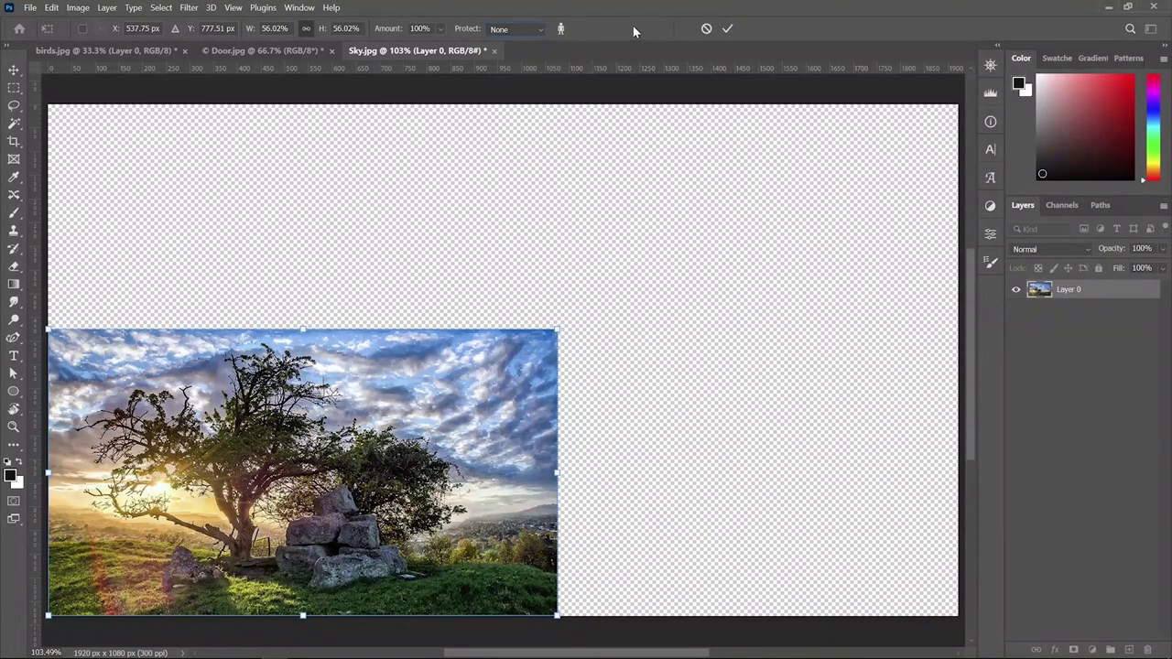
click(707, 30)
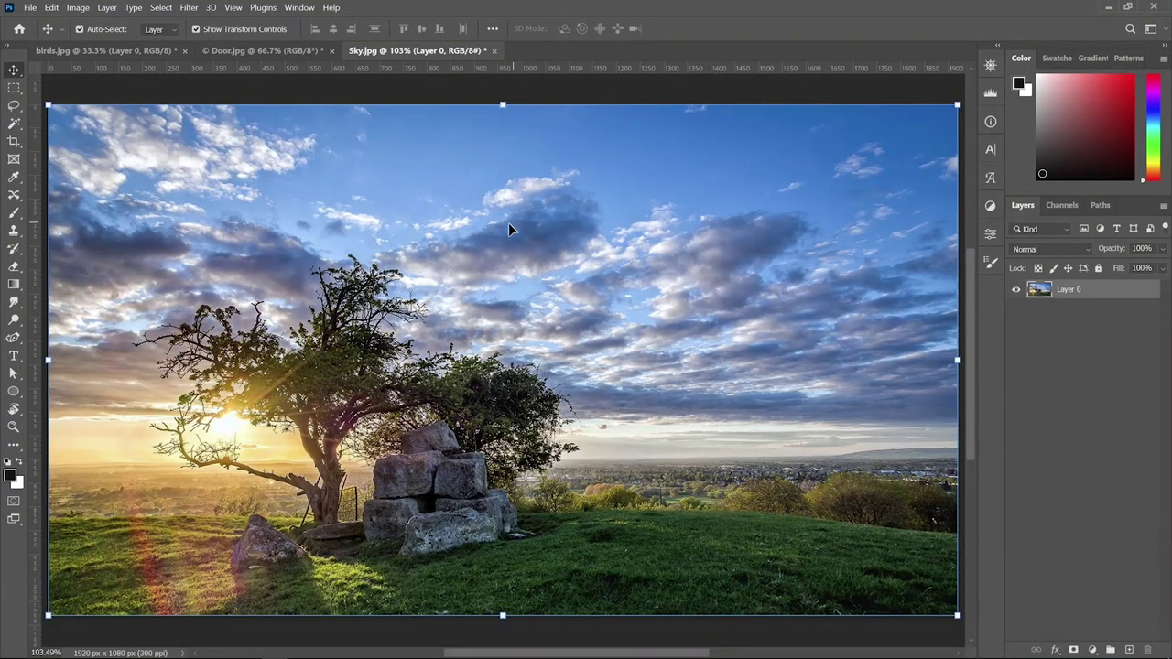
Step: Lasso the tree and rocks, save the selection as channel 'Tree', then deselect
click(14, 105)
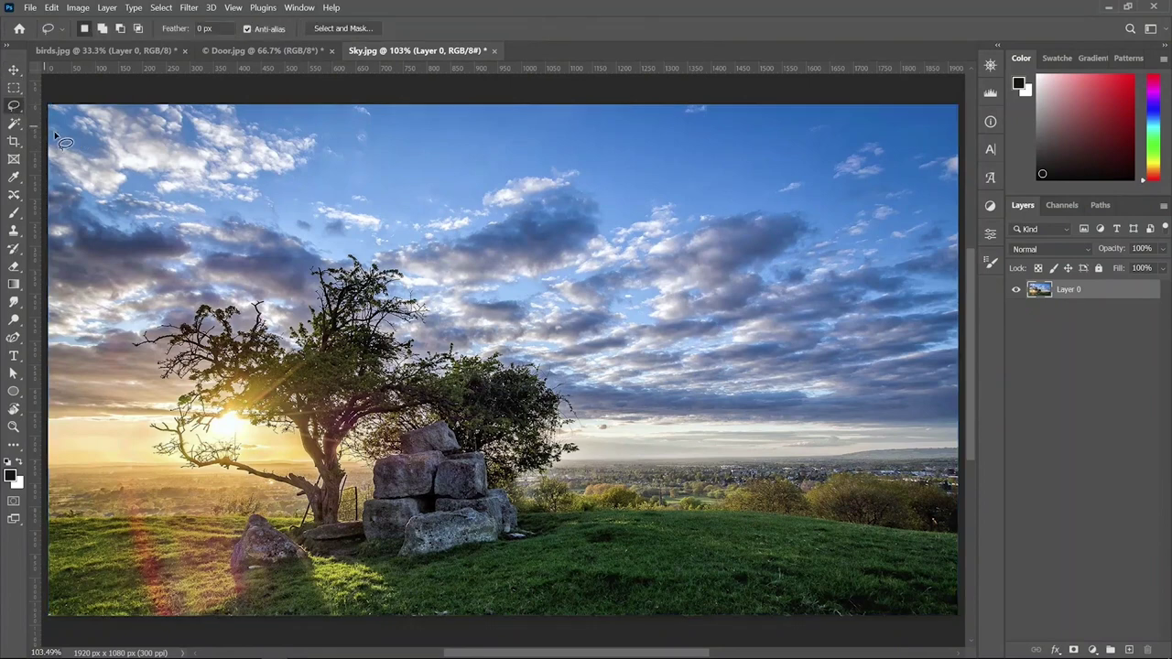
mouse_move(253, 282)
mouse_down()
mouse_move(110, 365)
mouse_move(216, 564)
mouse_move(579, 543)
mouse_move(602, 445)
mouse_move(594, 376)
mouse_move(420, 247)
mouse_move(331, 230)
mouse_move(262, 275)
mouse_up()
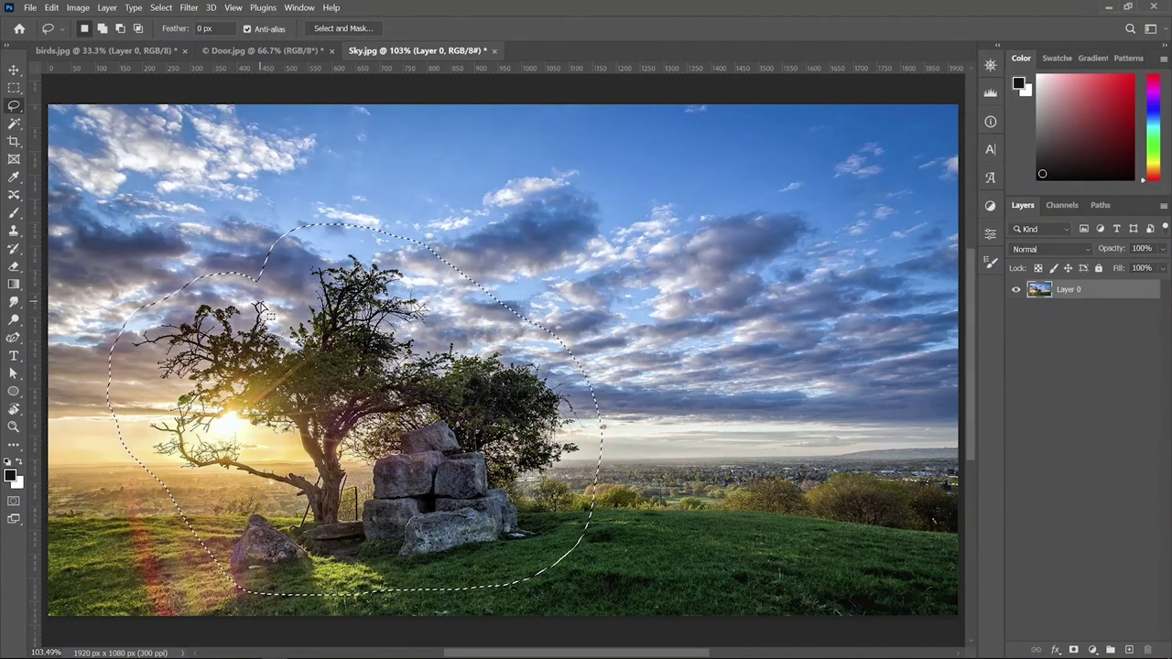
click(162, 7)
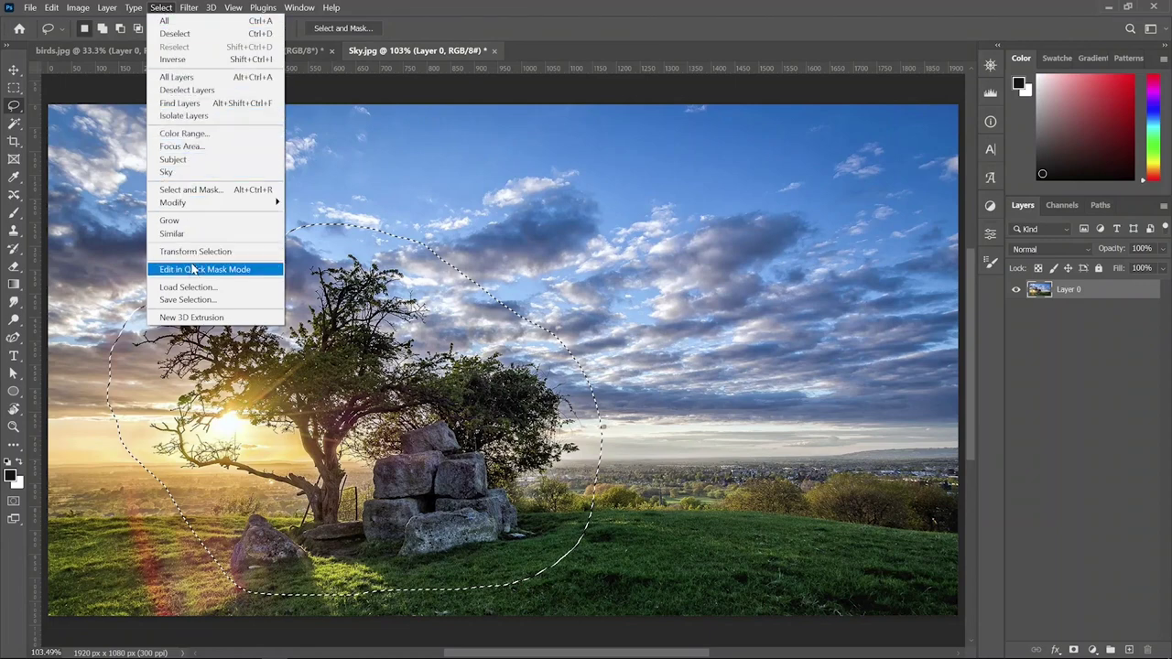
click(186, 301)
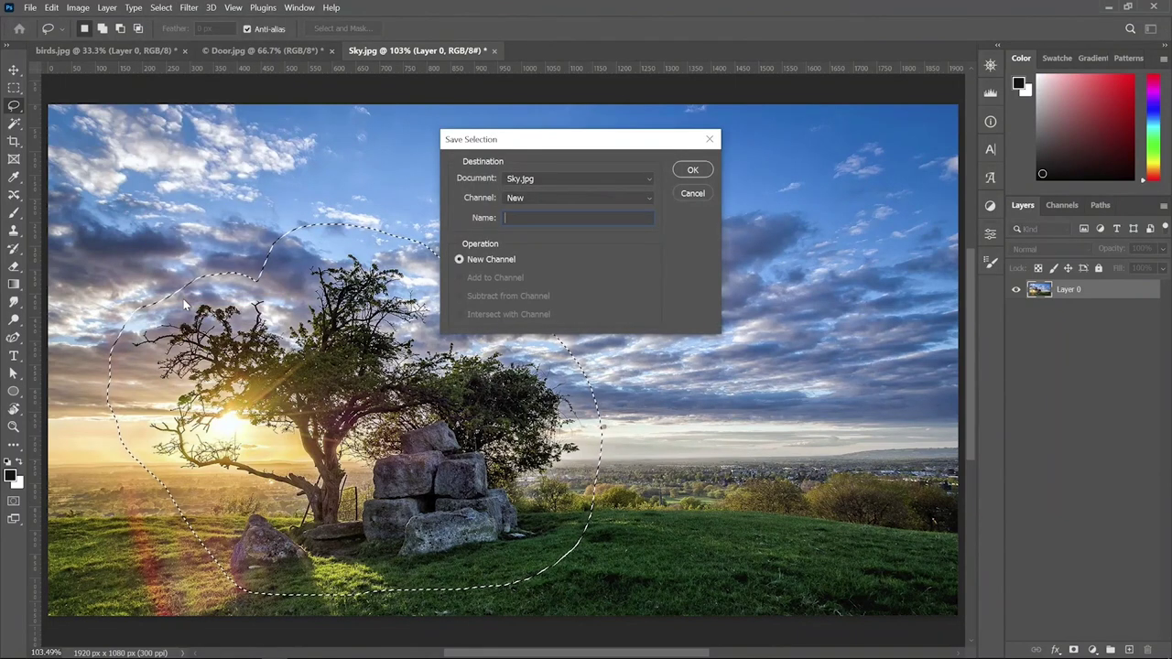
text(Tree)
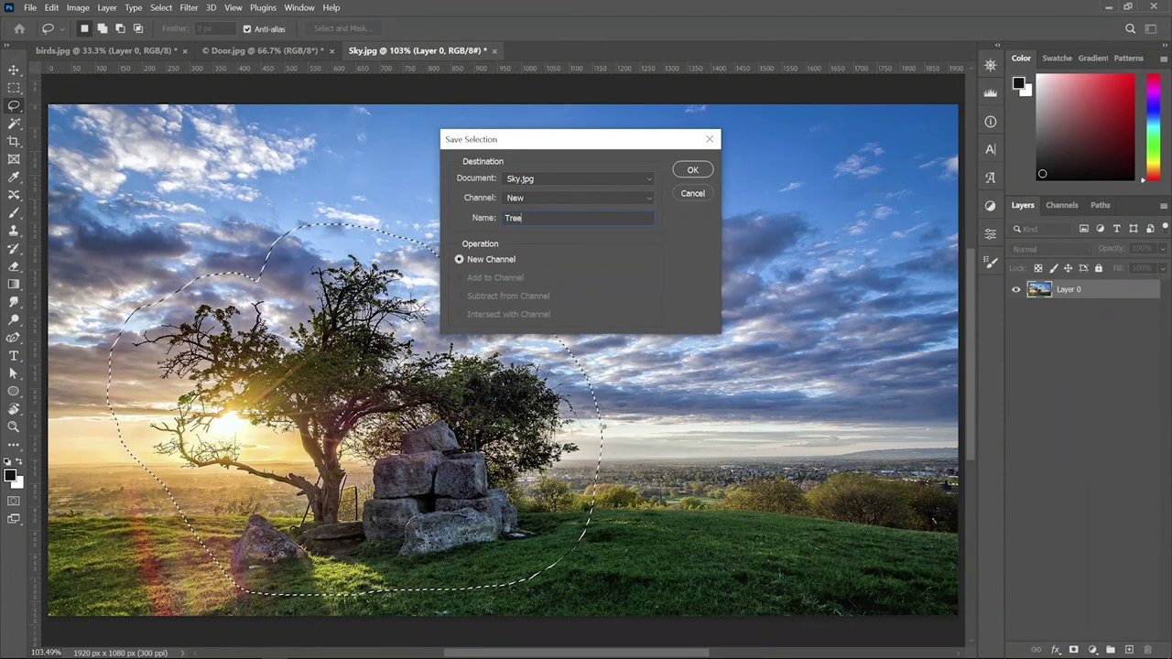
click(692, 170)
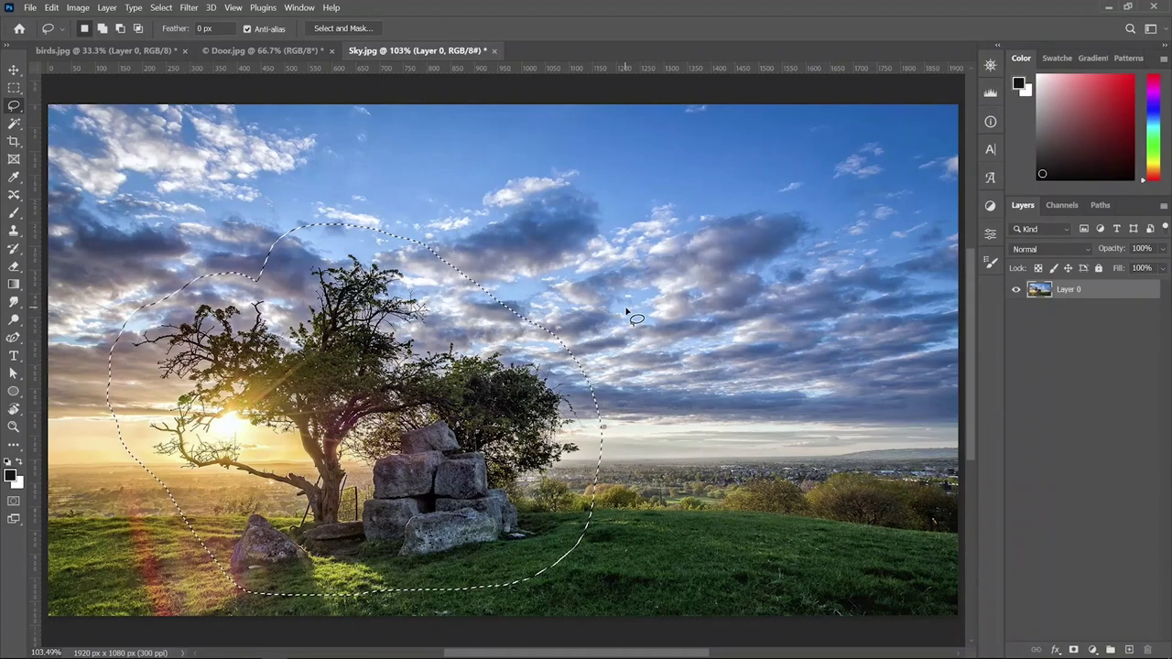
key(ctrl+d)
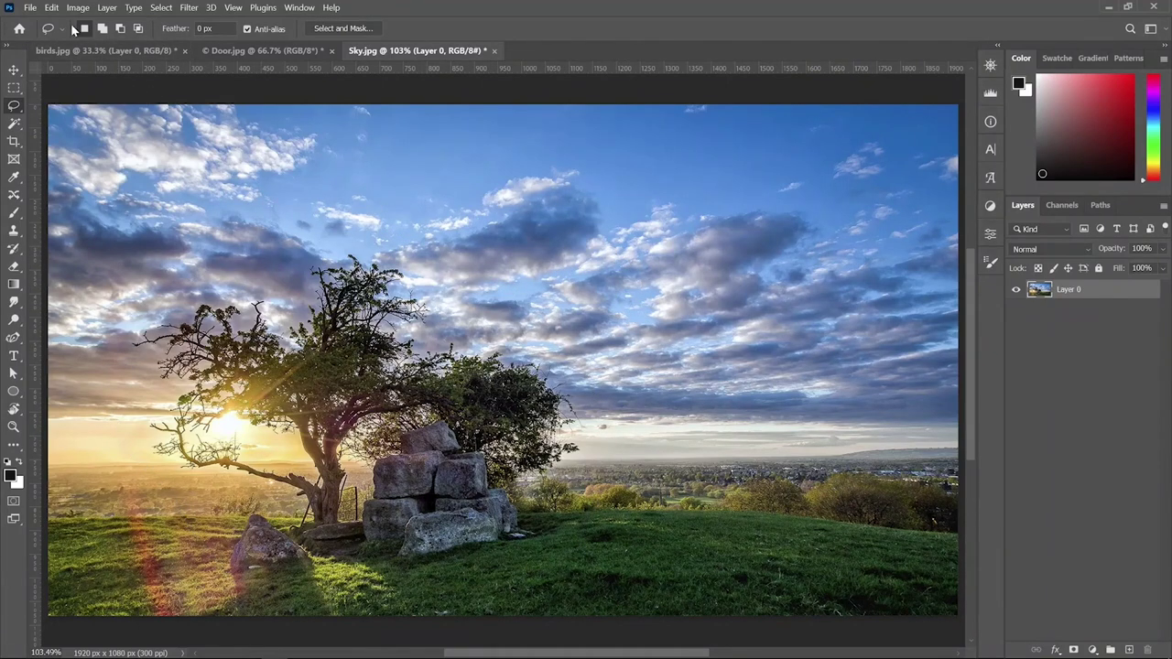
click(52, 7)
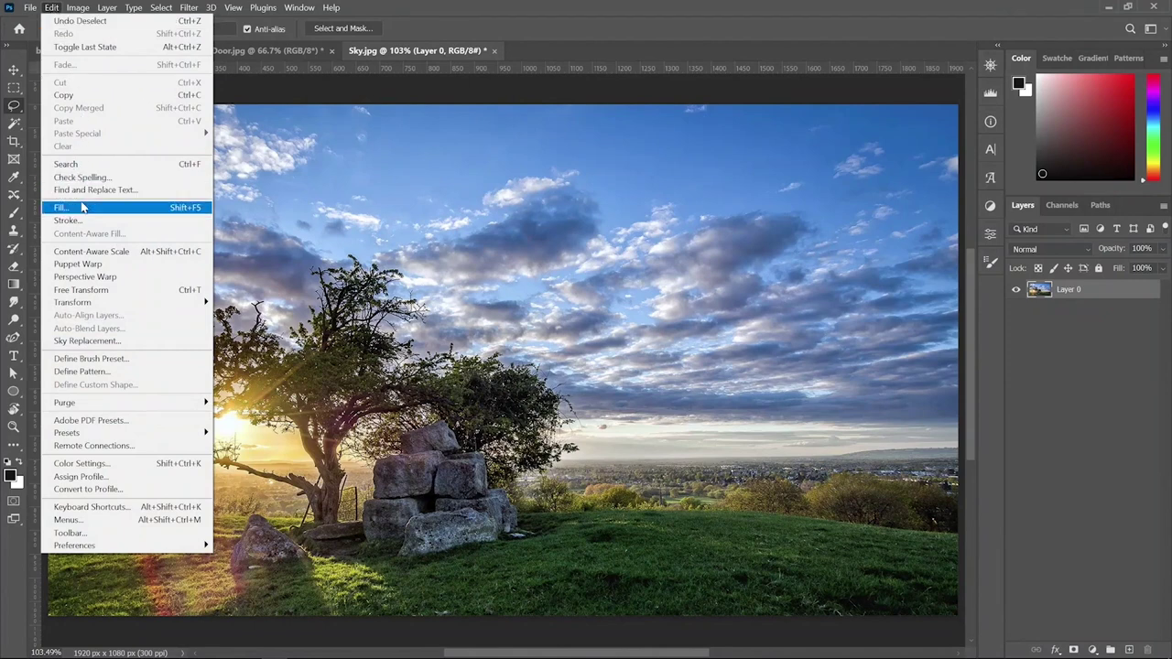
Step: Content-aware scale Sky.jpg to 56.72% wide by 72.04% tall, protecting the Tree selection
click(85, 253)
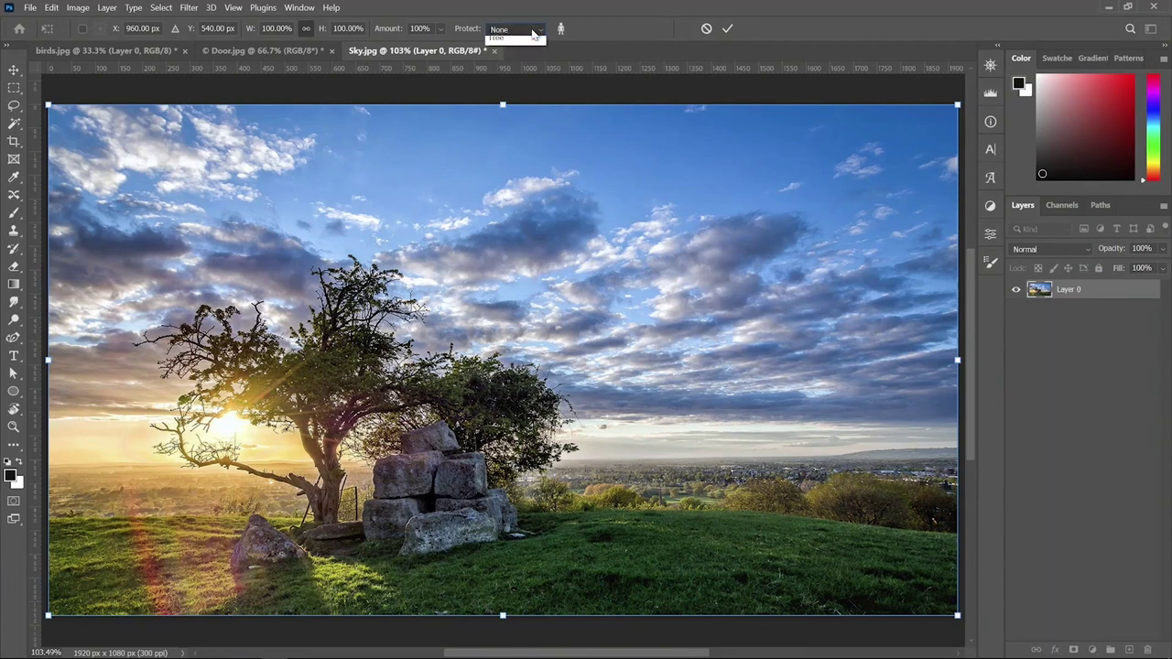
click(532, 30)
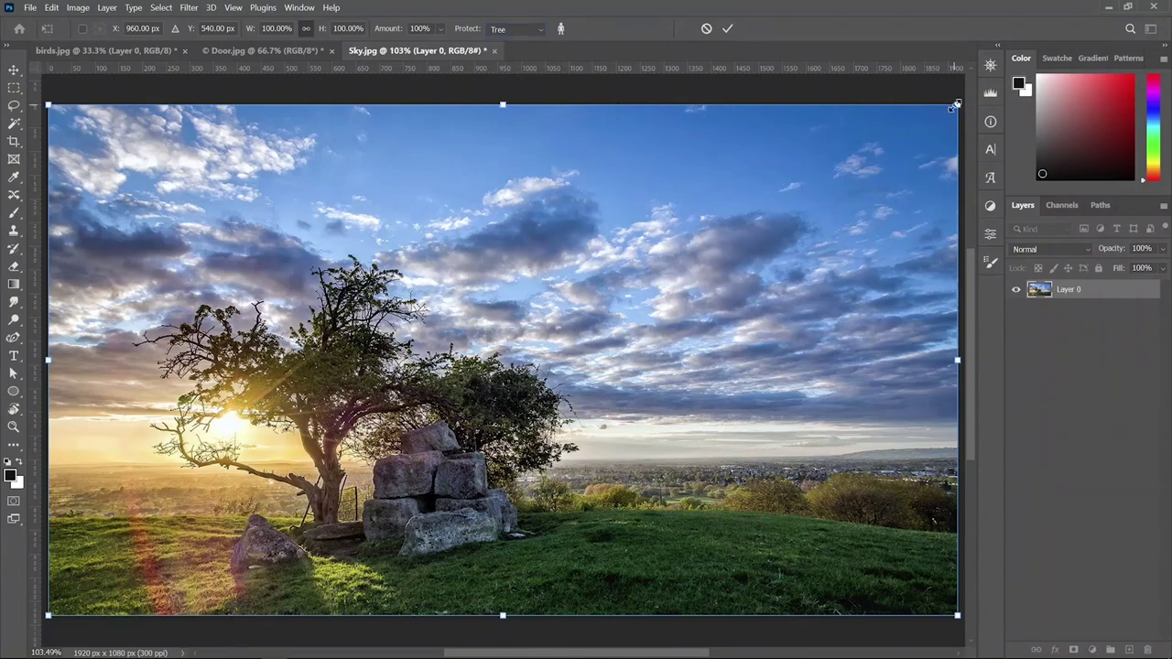
mouse_move(954, 106)
mouse_down()
mouse_move(666, 214)
mouse_move(500, 256)
mouse_move(599, 219)
mouse_move(547, 204)
mouse_move(586, 238)
mouse_up()
mouse_move(620, 454)
mouse_down()
mouse_move(570, 453)
mouse_move(653, 453)
mouse_move(534, 455)
mouse_move(601, 457)
mouse_up()
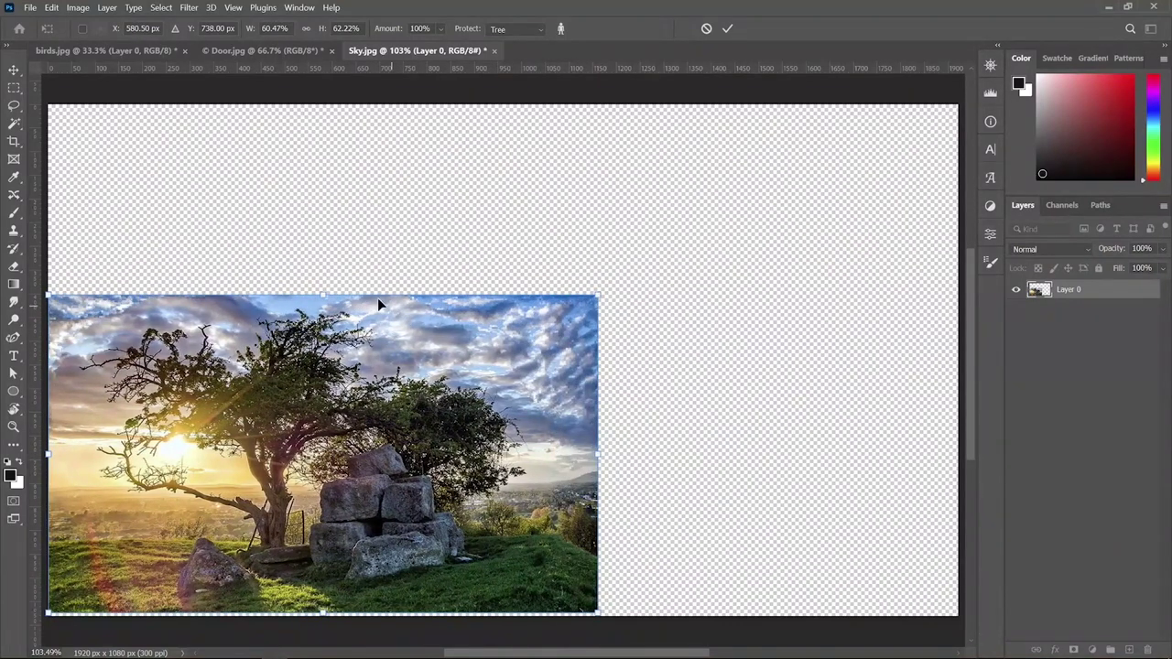
drag(321, 294, 331, 245)
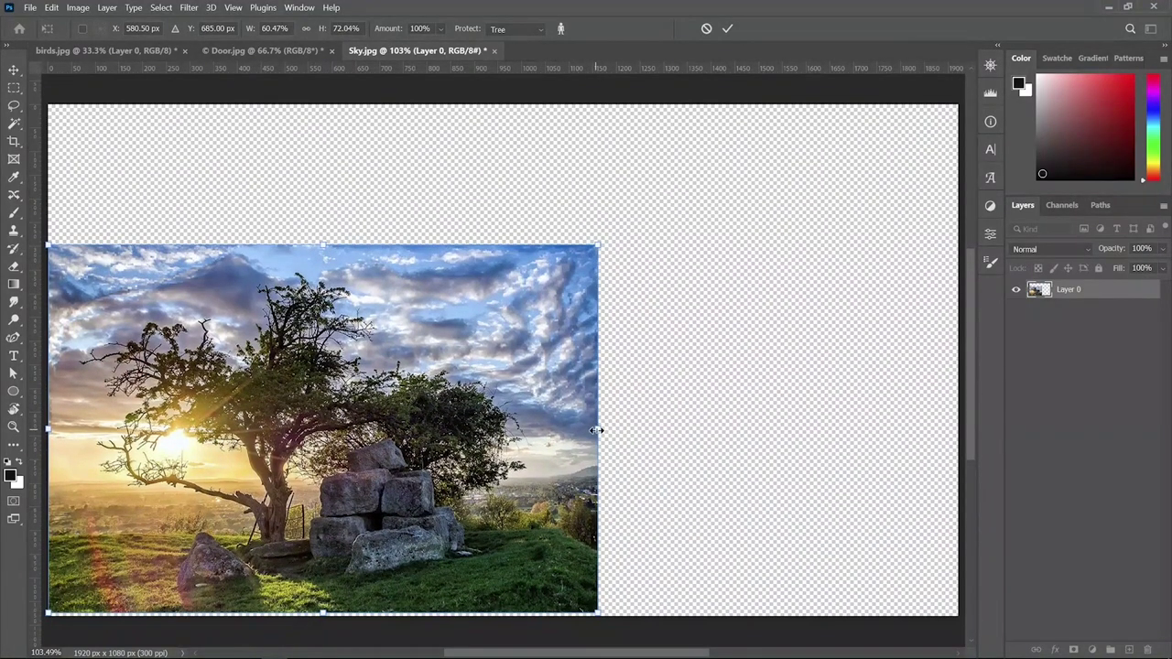
drag(596, 431, 561, 430)
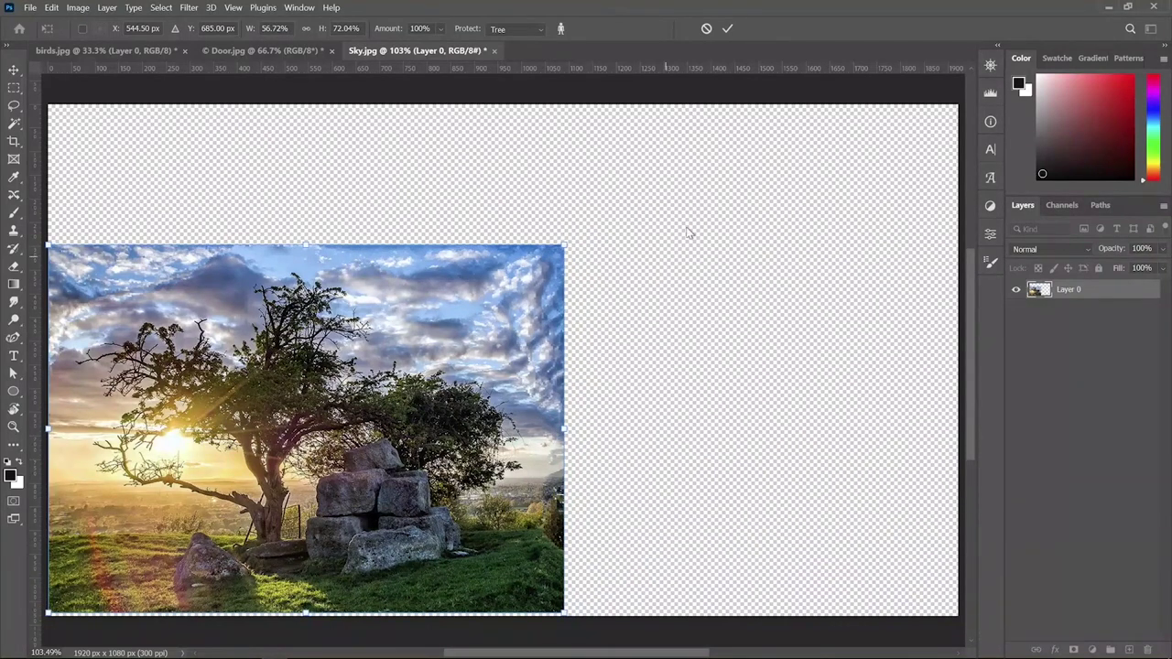
click(727, 28)
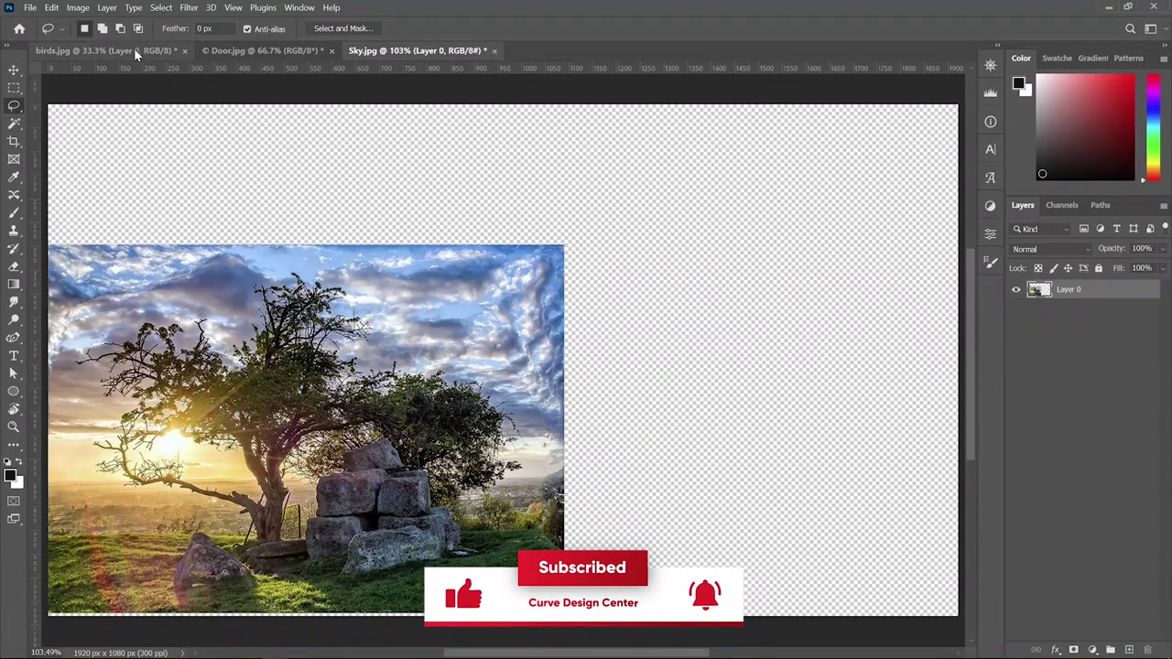
Step: Trim transparent pixels from all sides to a 1089 × 778 px canvas, then fit it on screen
click(78, 7)
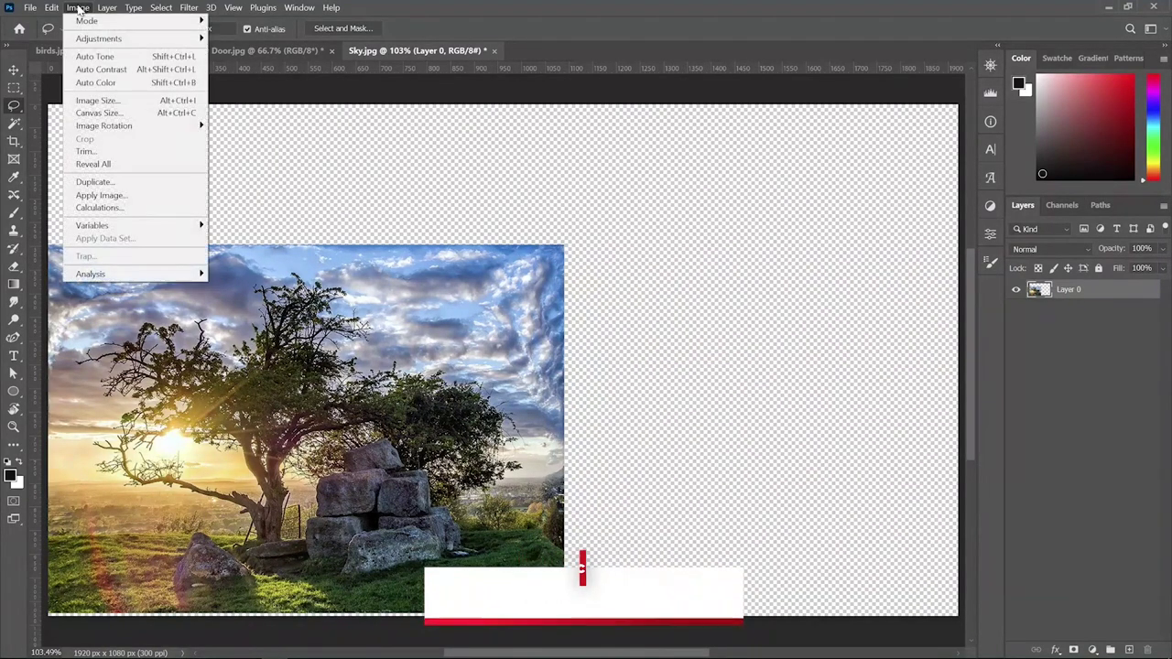
click(87, 151)
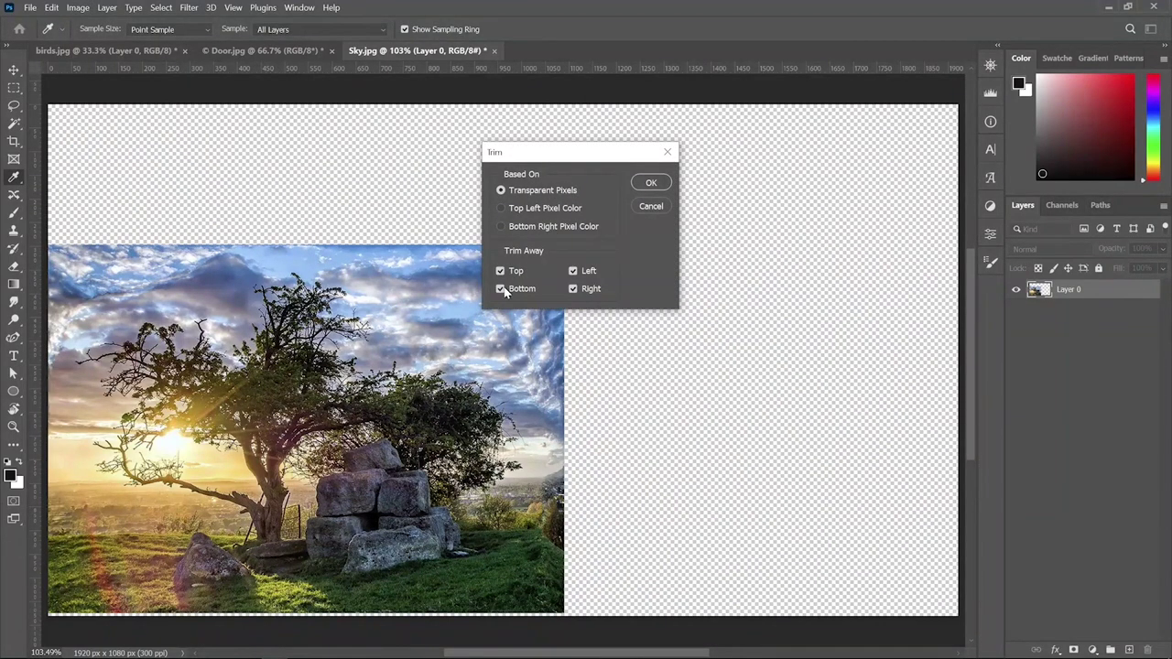
click(661, 185)
key(l)
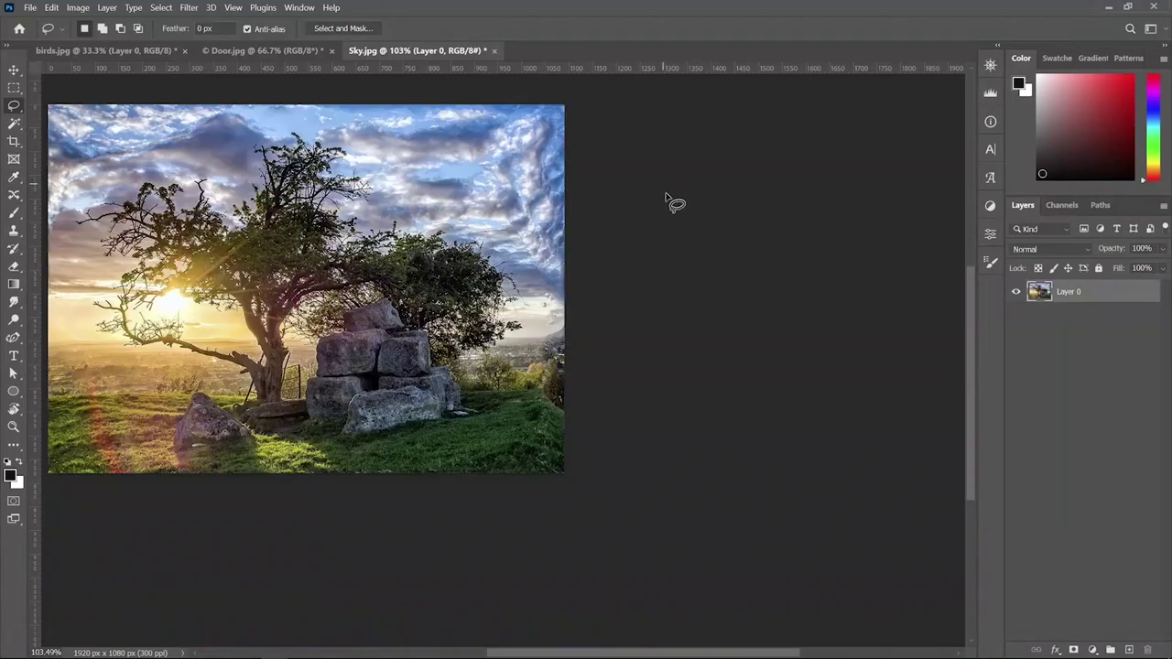
key(ctrl+0)
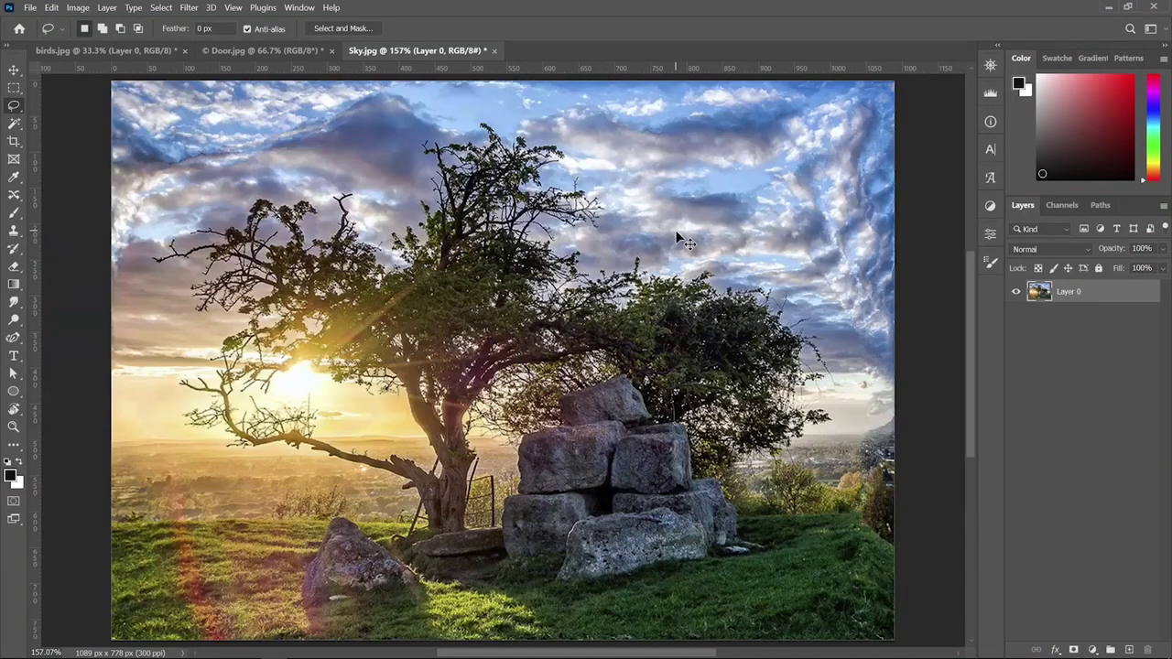